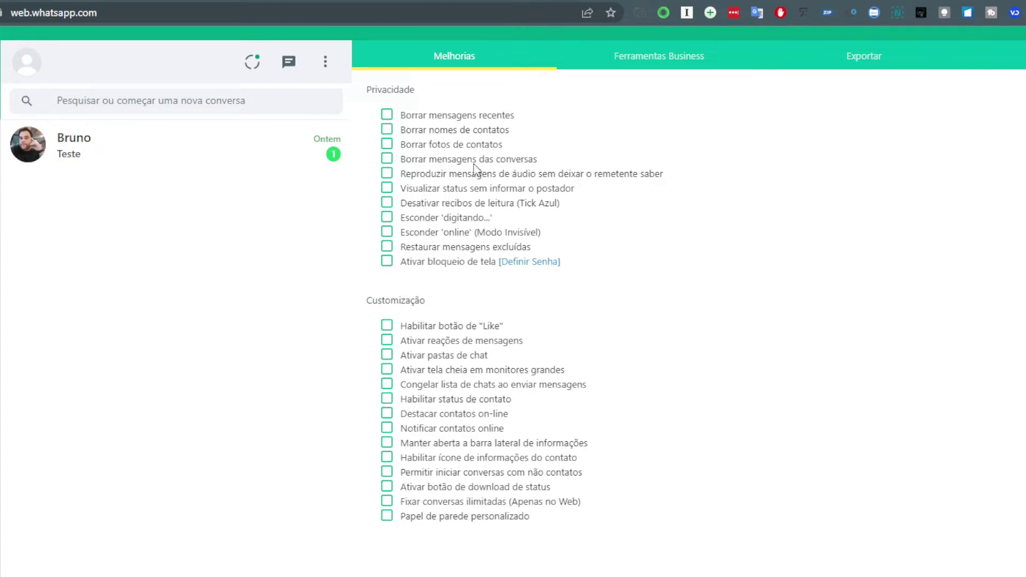
- Enable blurring of recent messages, contact names, contact photos and conversation messages in WhatsApp Web, checking the effect in the chat
left_click(487, 118)
left_click(179, 143)
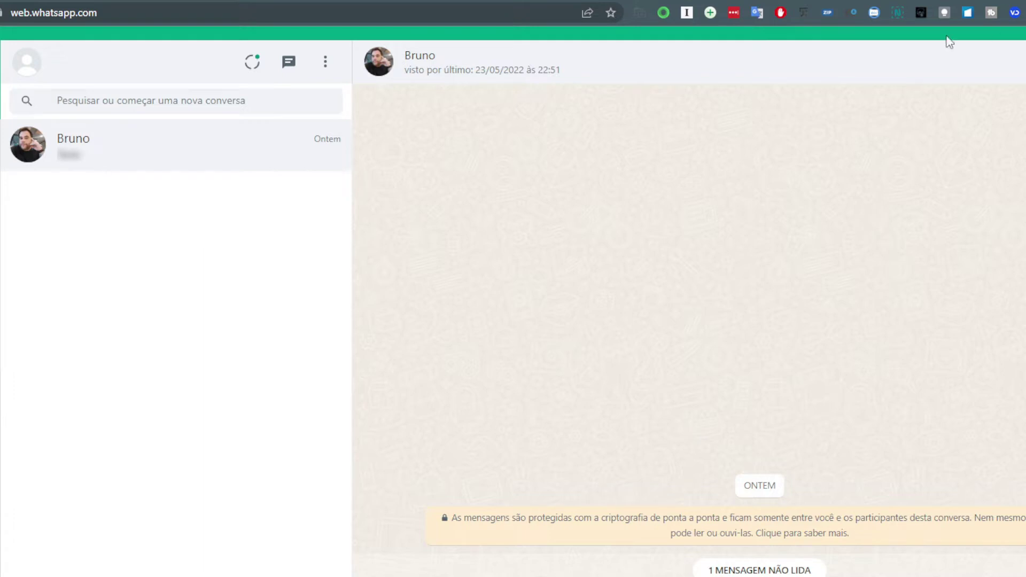
left_click(711, 13)
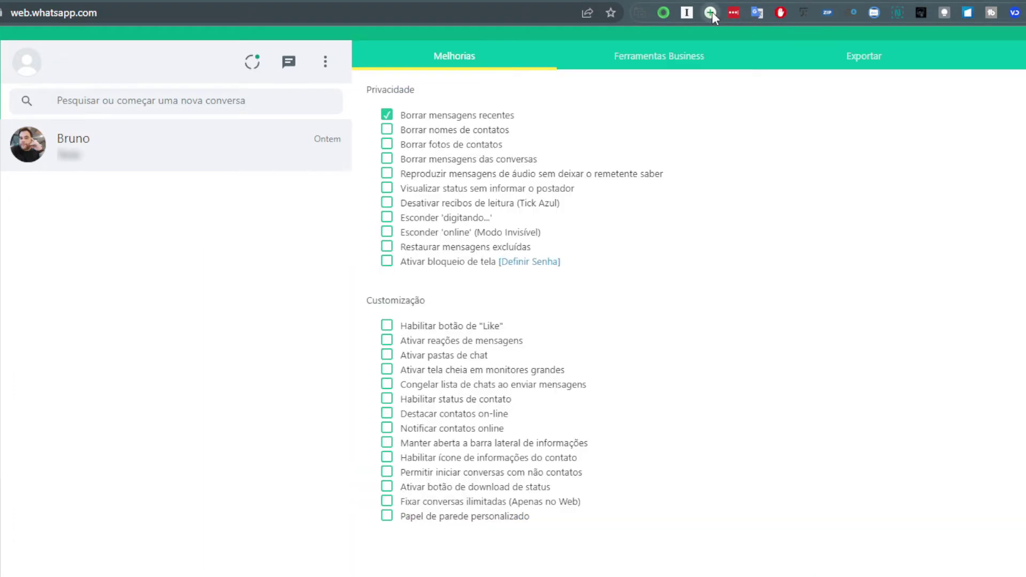
left_click(487, 132)
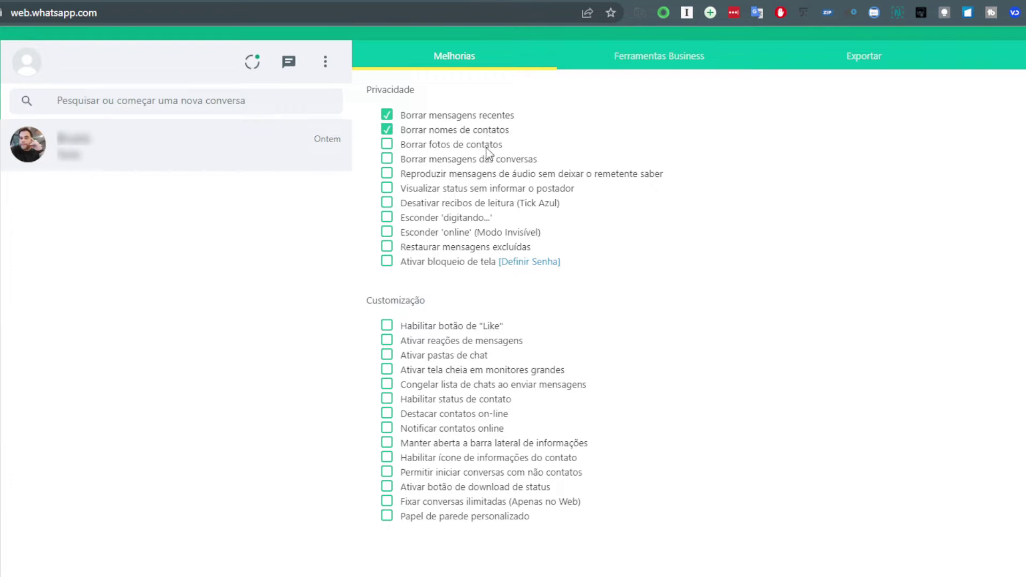
left_click(487, 149)
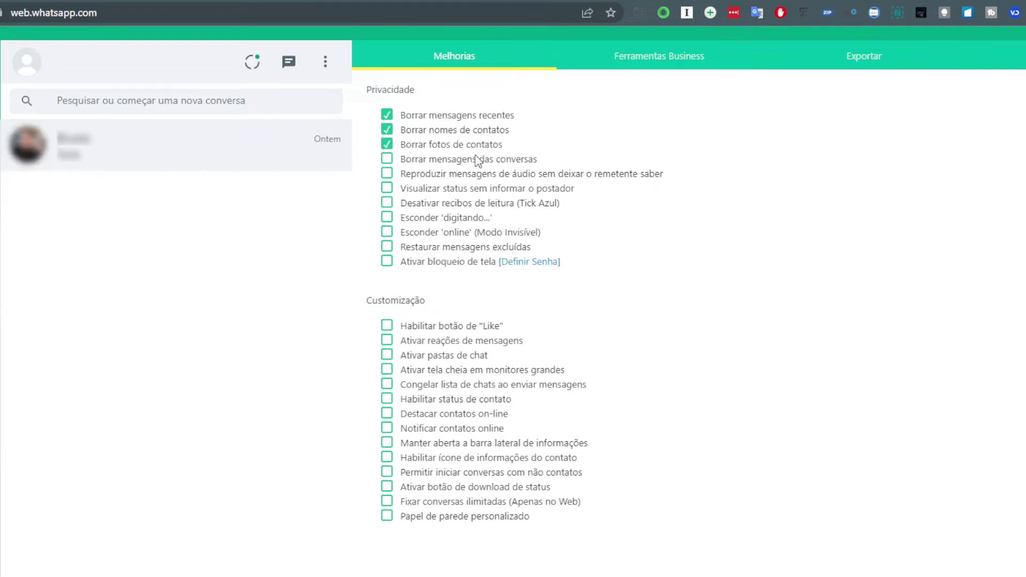
left_click(479, 160)
left_click(216, 155)
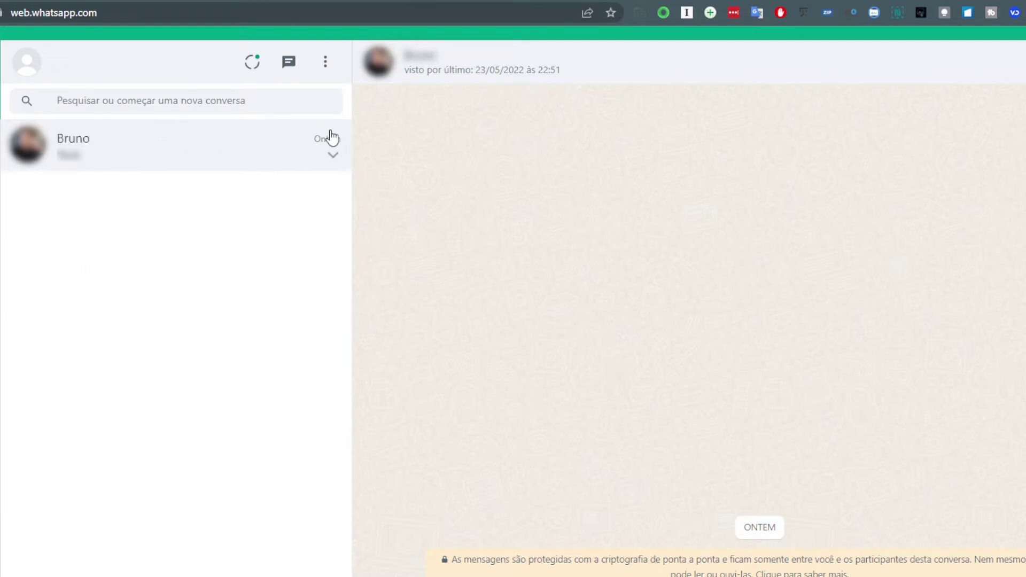
- Reopen the WhatsApp extension's enhancement options and toggle off 'Borrar mensagens recentes'
left_click(709, 13)
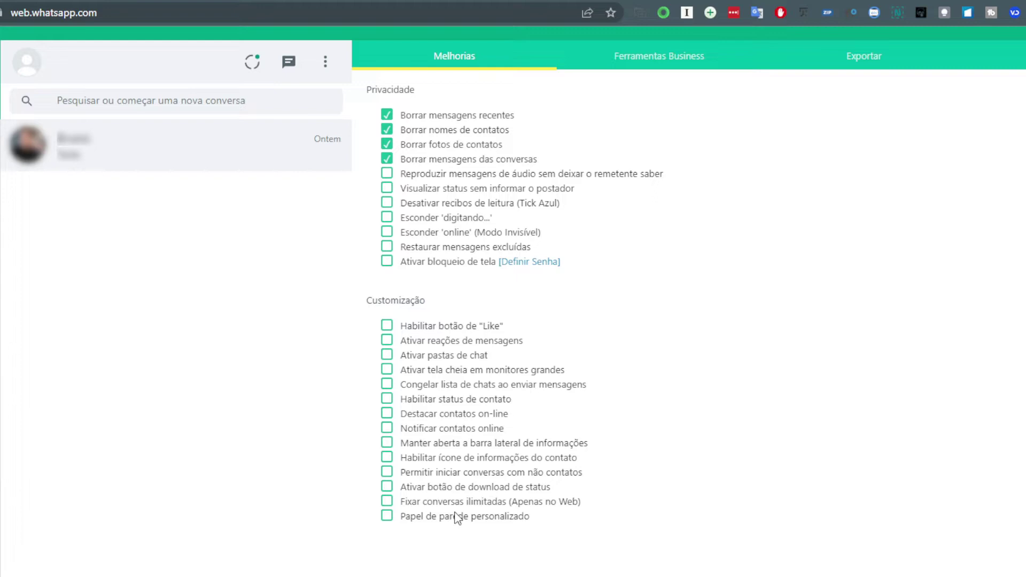
left_click(441, 118)
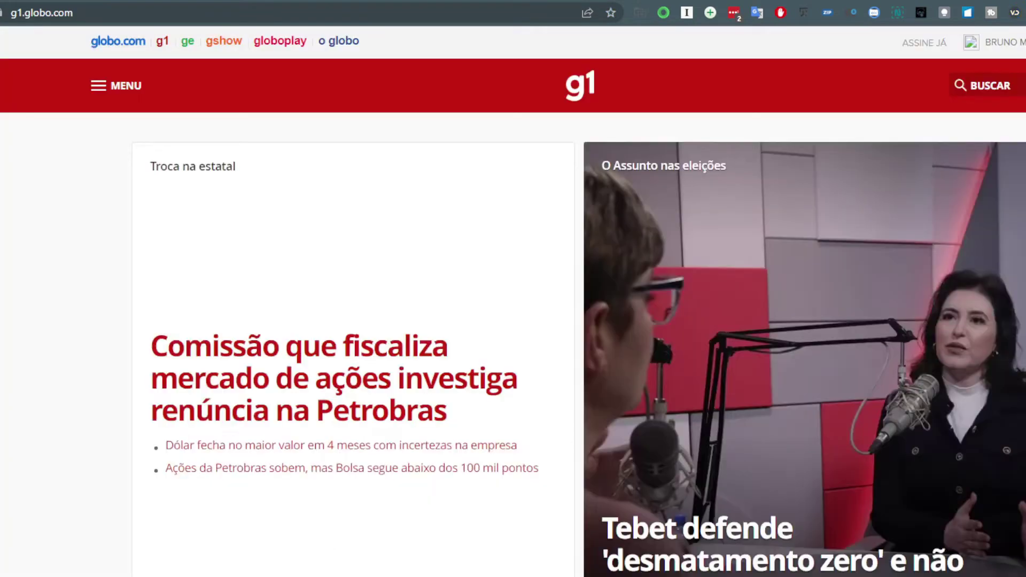
- Look over the g1.globo.com homepage and save it to Instapaper
scroll(476, 478, "down", 5)
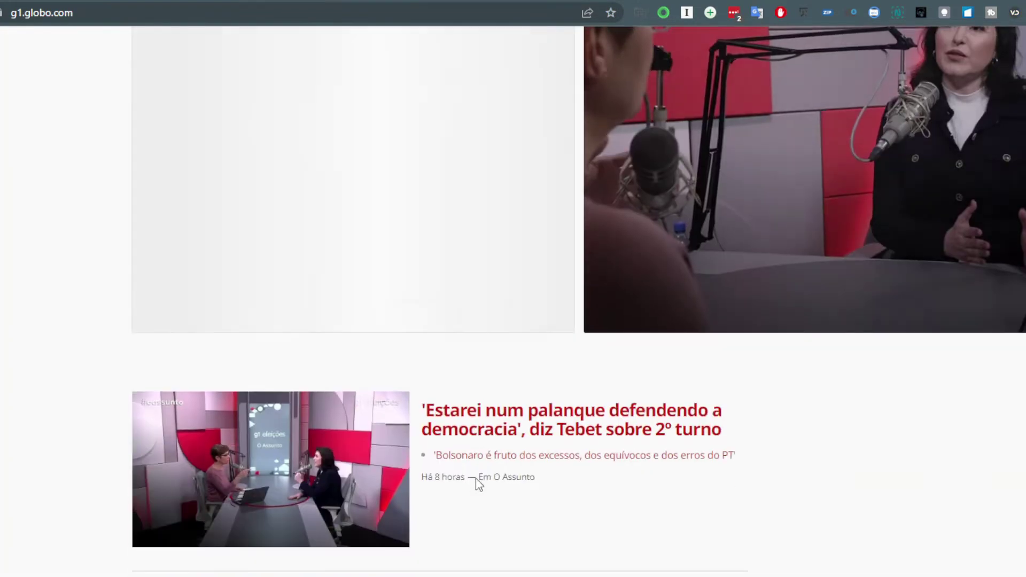
scroll(475, 478, "up", 5)
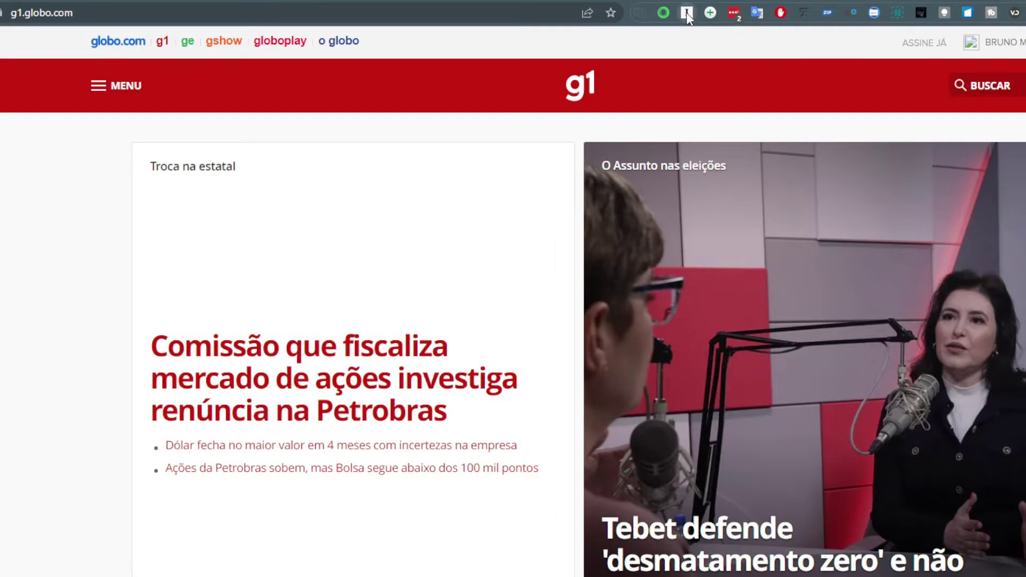
left_click(686, 12)
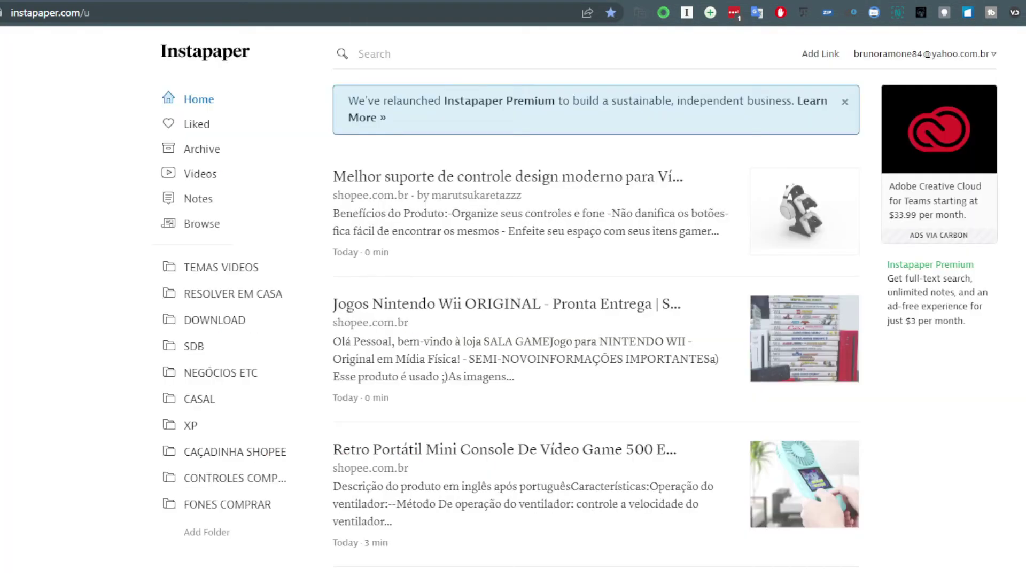
- Return to g1, open the news story about pork consumption hitting a record in Brazil, and save it to Instapaper
left_click(388, 3)
key("ctrl+Tab")
scroll(561, 395, "down", 5)
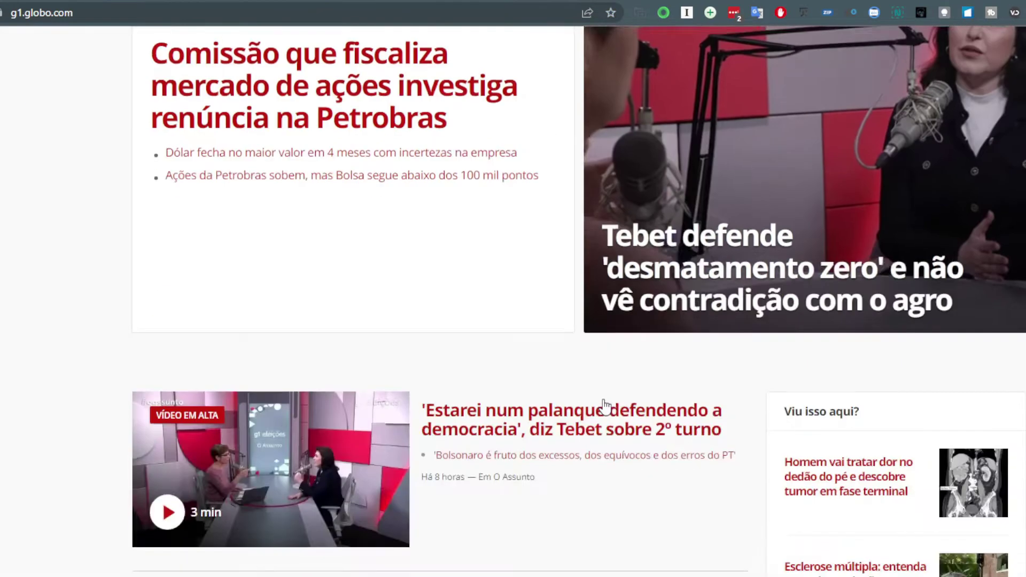
scroll(605, 407, "up", 5)
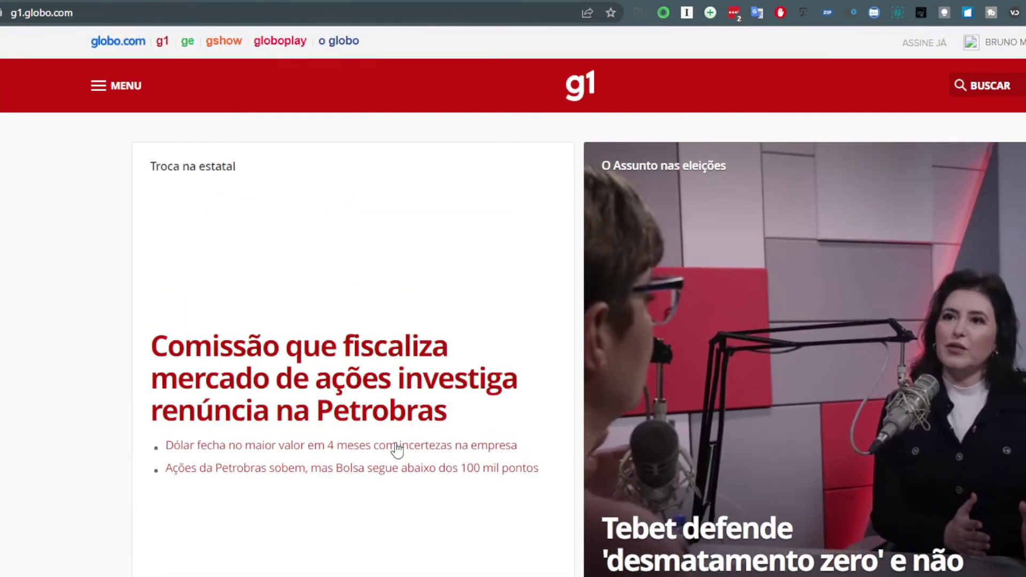
scroll(721, 564, "down", 8)
scroll(684, 556, "down", 20)
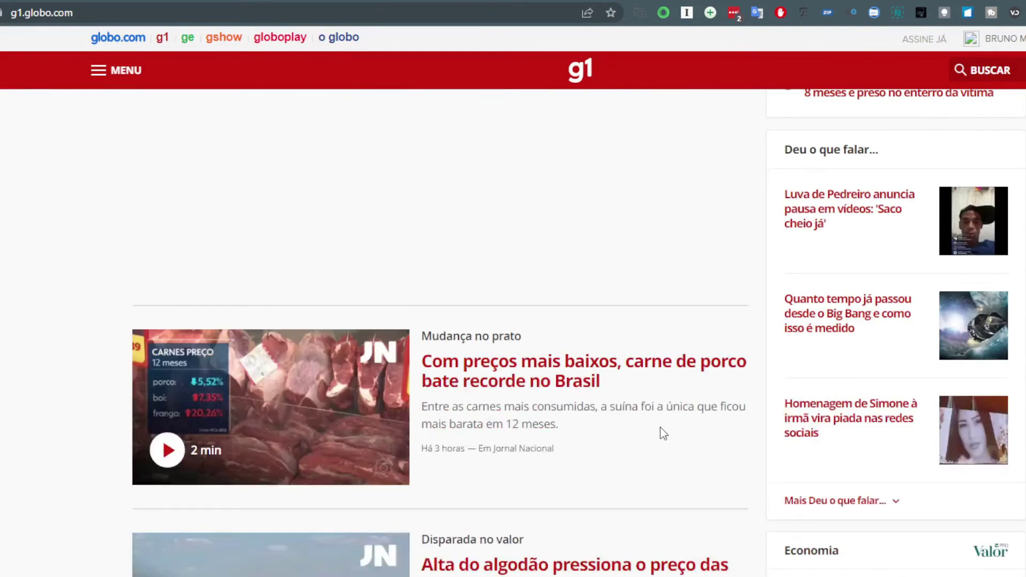
left_click(632, 384)
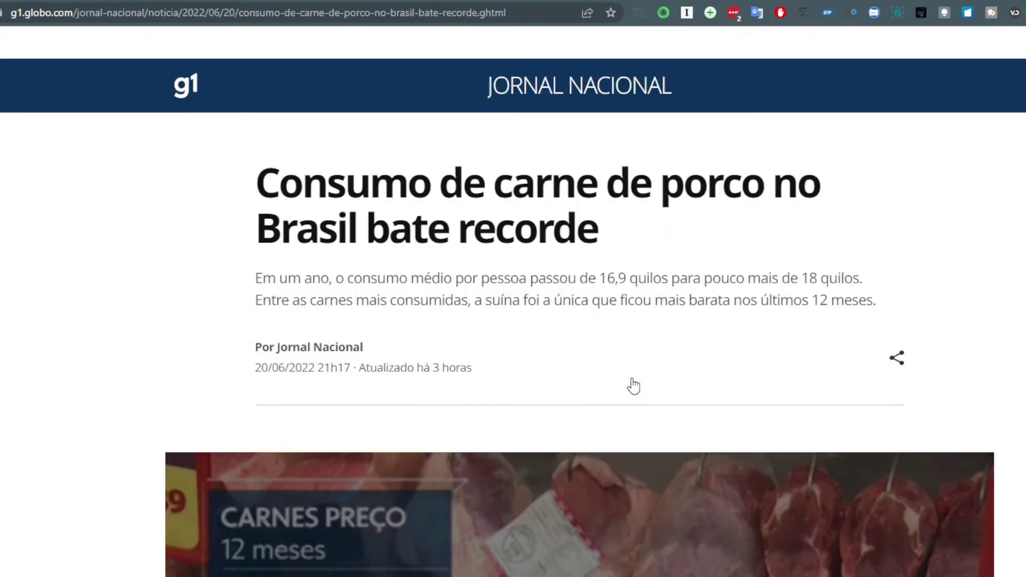
left_click(688, 10)
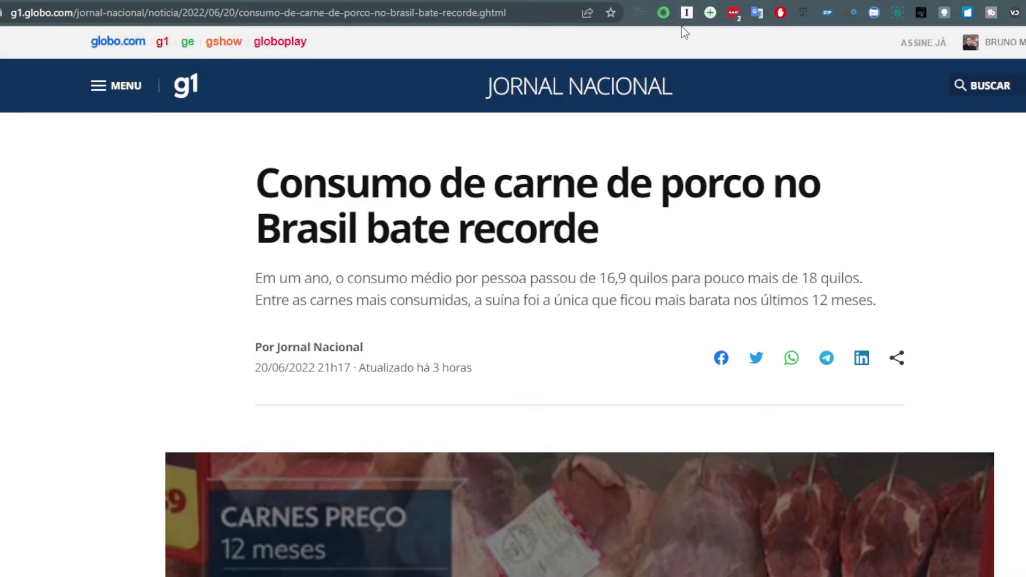
- Switch to Instapaper and read through the saved article 'Consumo de carne de porco no Brasil bate recorde'
left_click(180, 2)
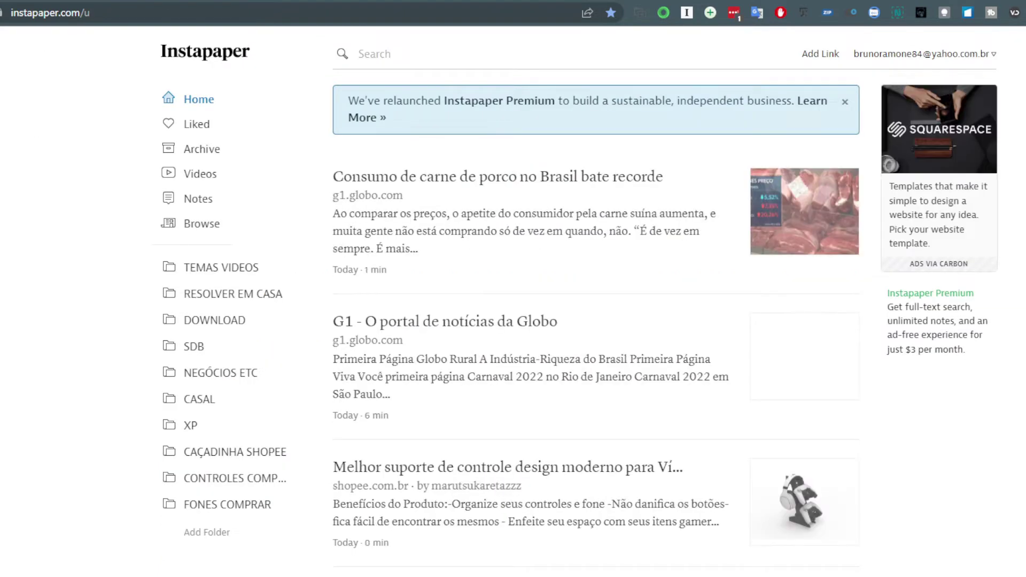
left_click(770, 212)
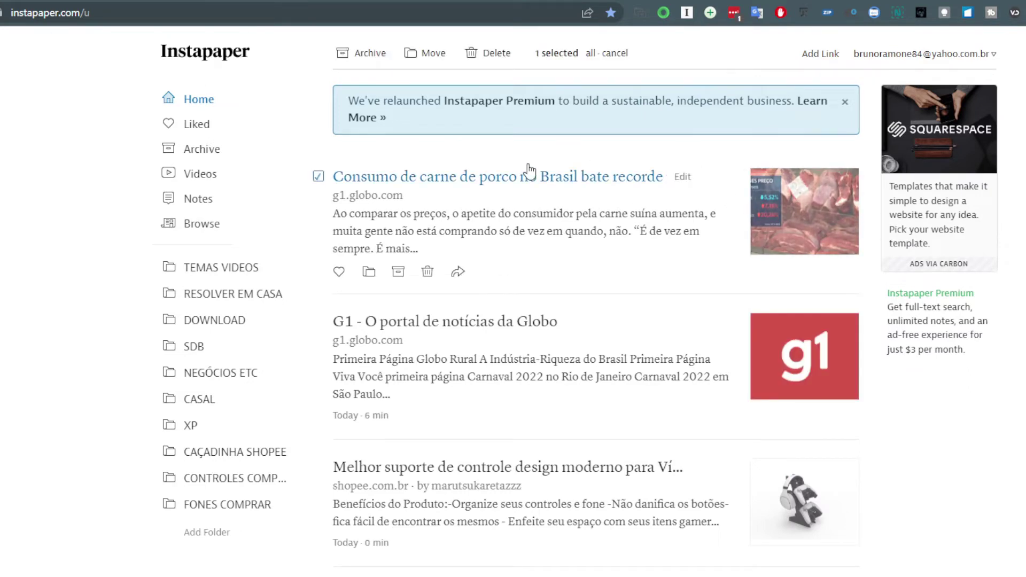
left_click(317, 176)
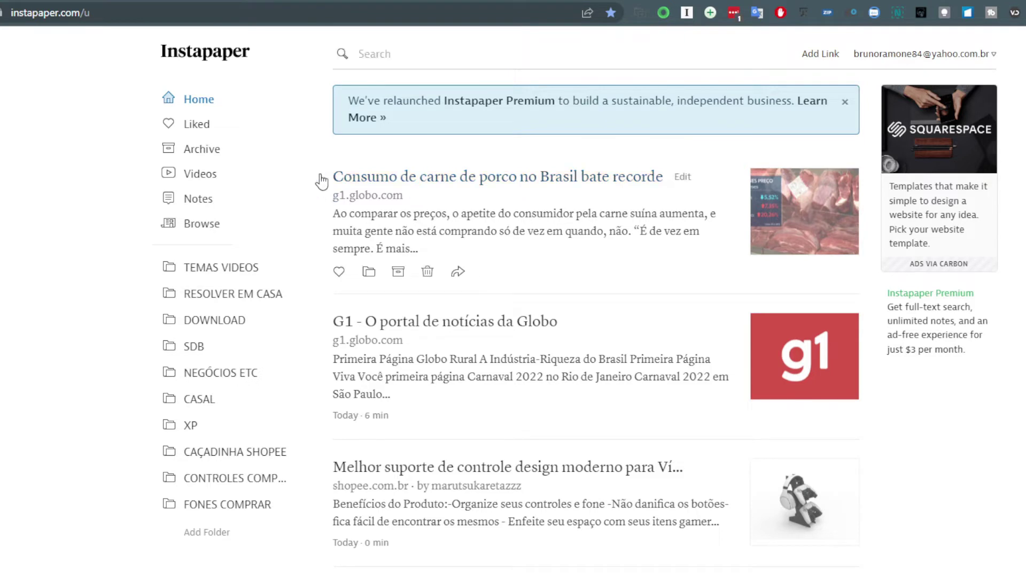
left_click(437, 183)
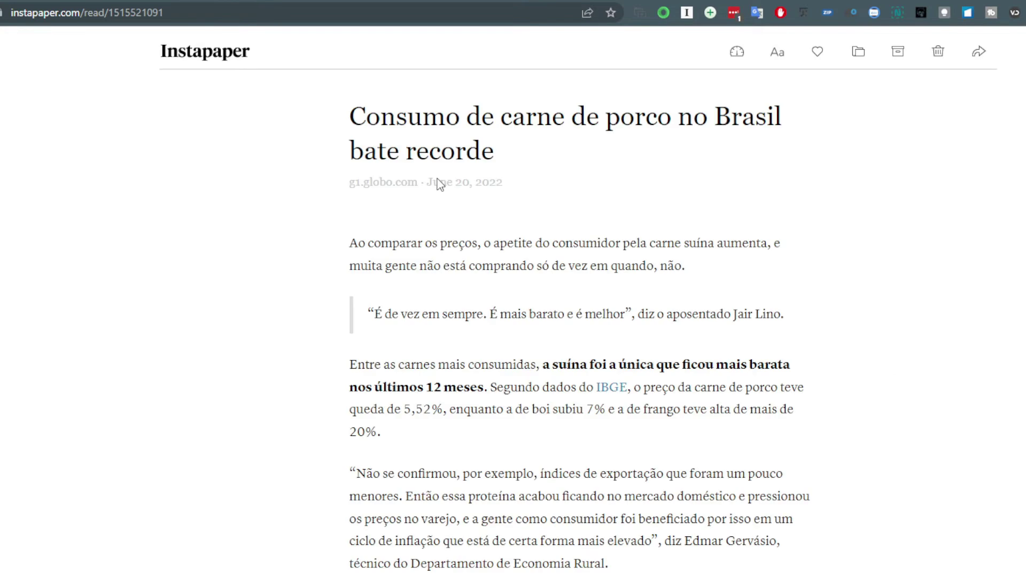
scroll(646, 387, "down", 10)
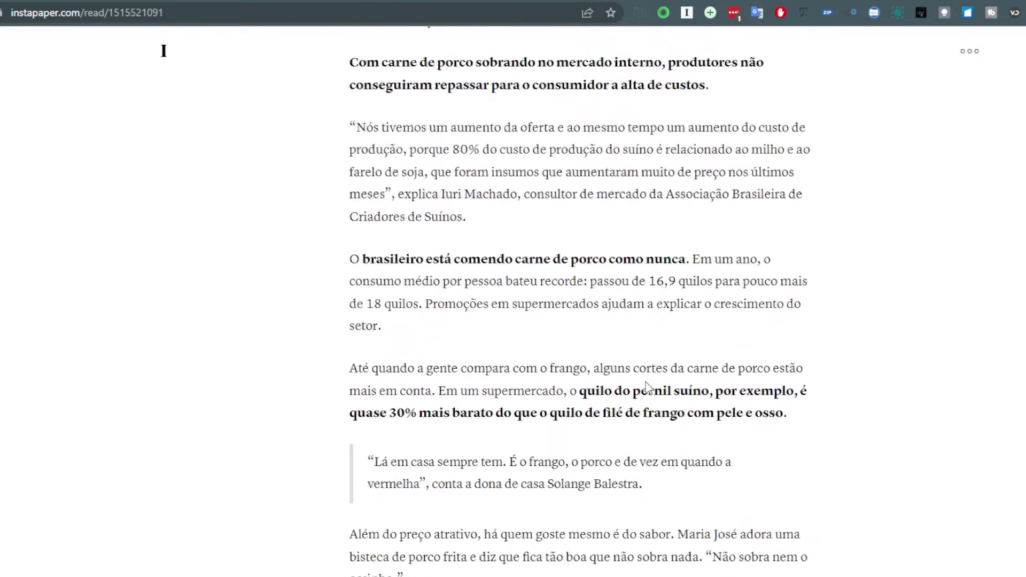
scroll(646, 387, "up", 10)
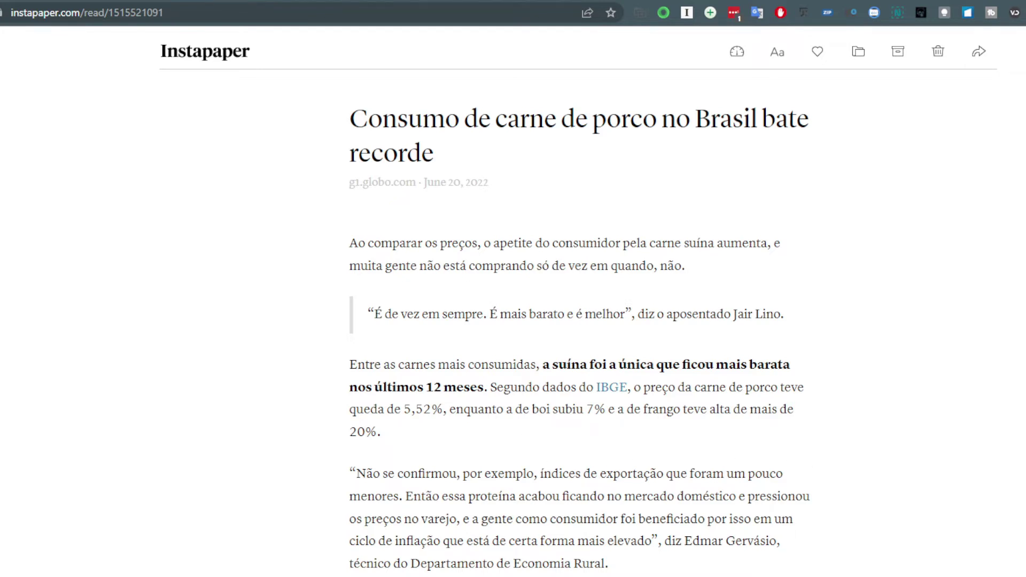
- Go back to the Instapaper reading list and browse the articles stored in the CASAL folder
key("alt+Left")
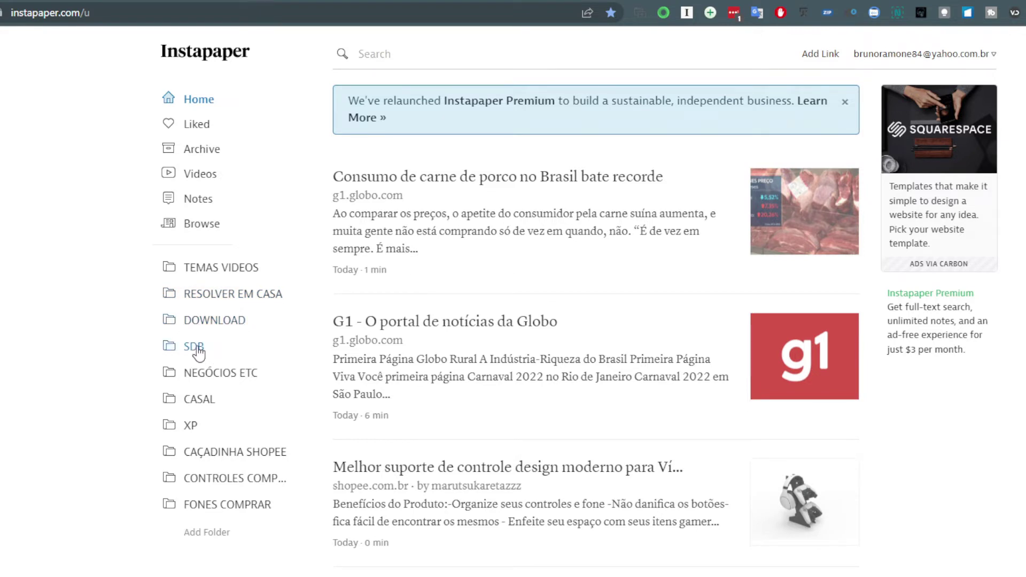
left_click(182, 409)
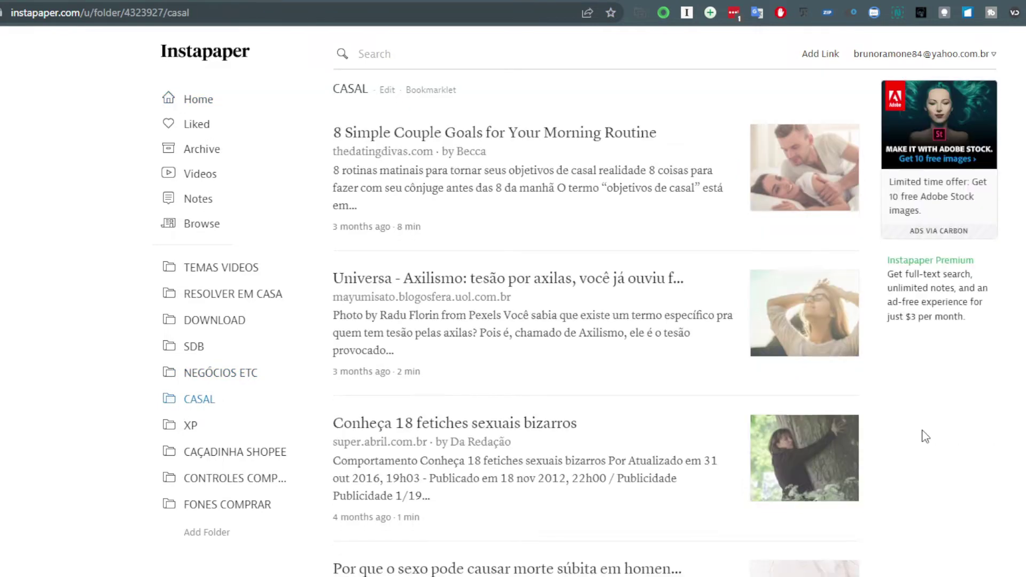
scroll(923, 433, "down", 12)
scroll(922, 435, "down", 15)
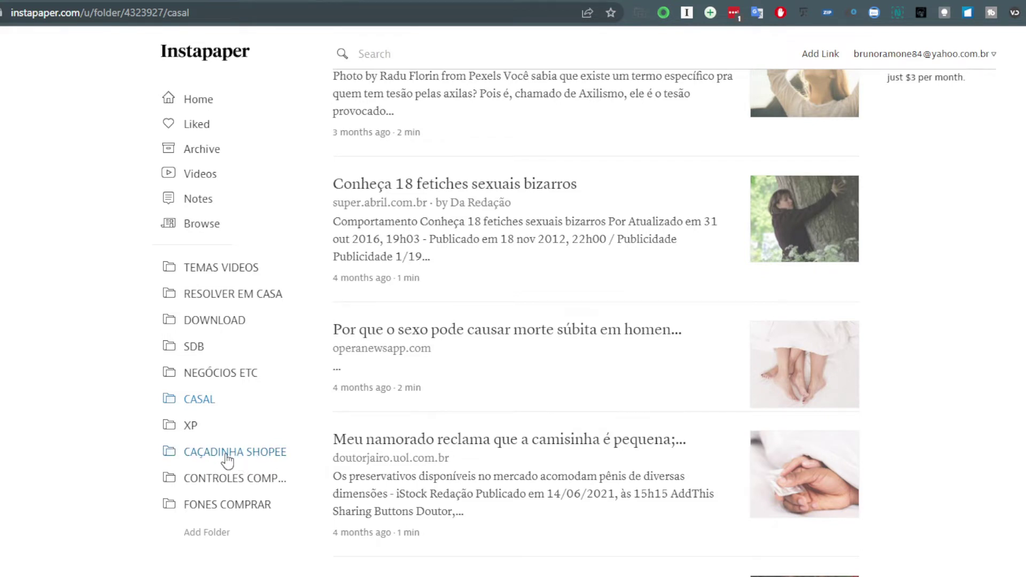
scroll(224, 482, "up", 5)
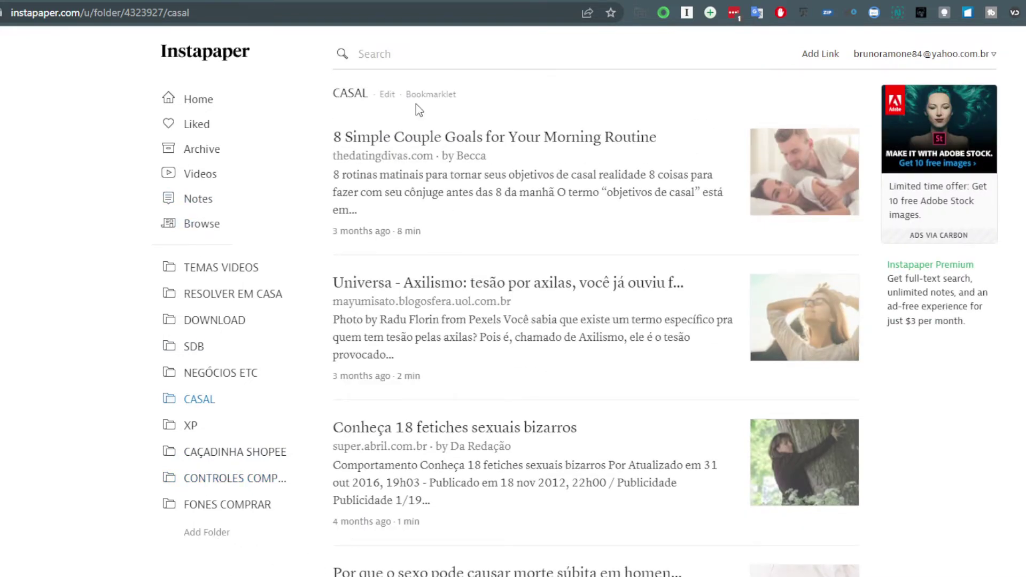
scroll(383, 261, "down", 10)
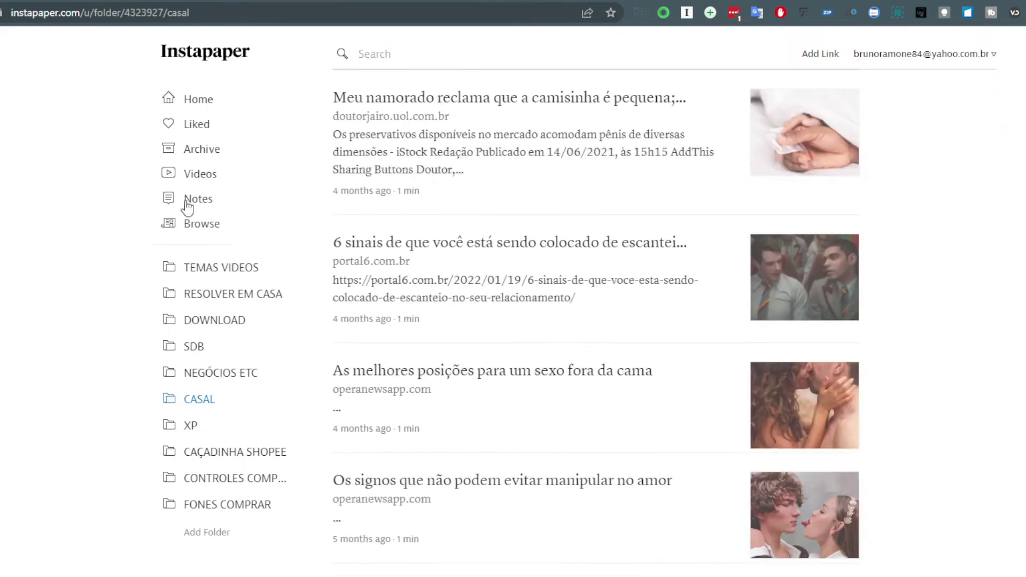
- Return to the Instapaper home list and look through the saved items
left_click(222, 106)
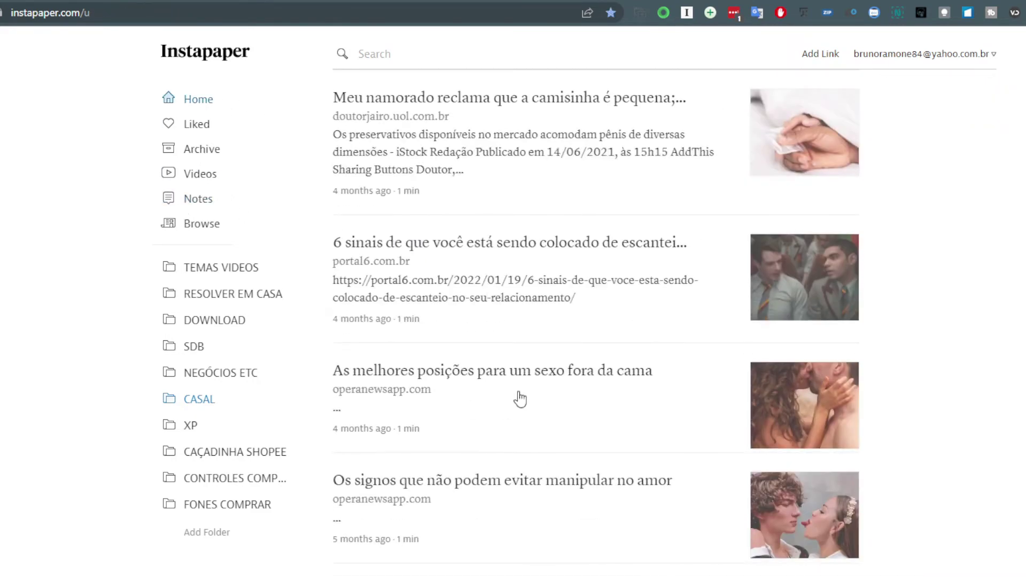
scroll(557, 291, "down", 20)
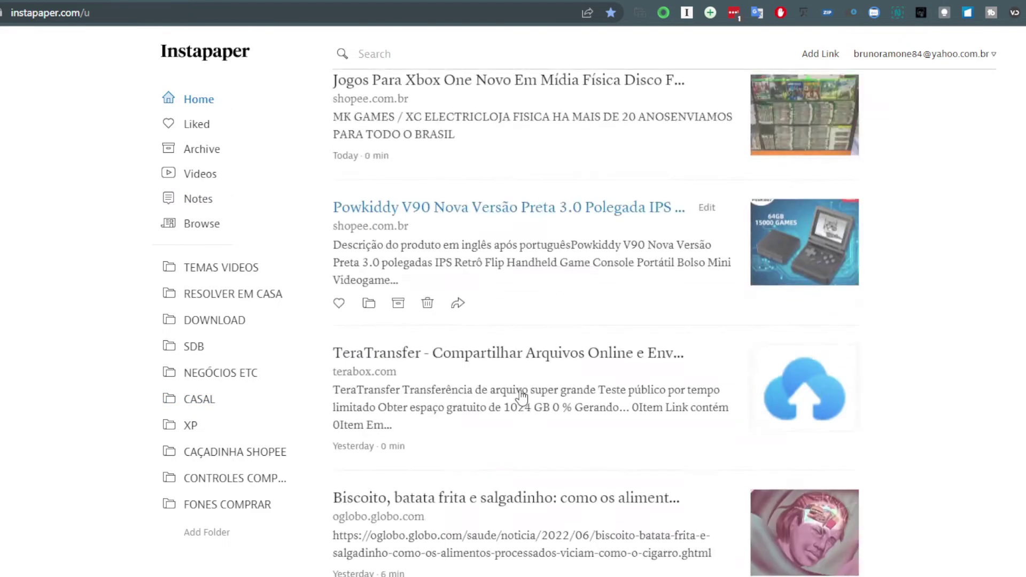
scroll(521, 399, "up", 20)
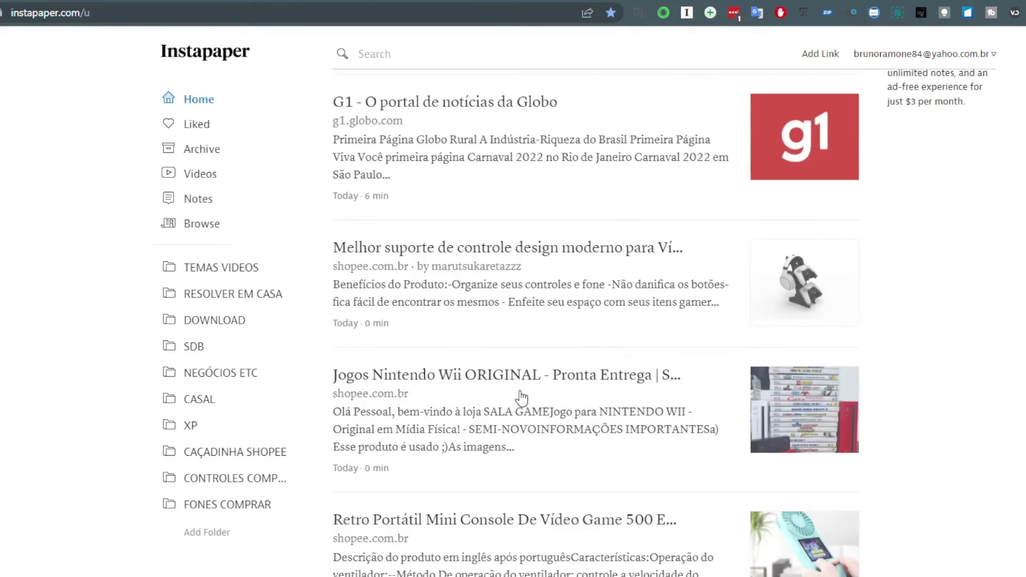
scroll(522, 398, "up", 2)
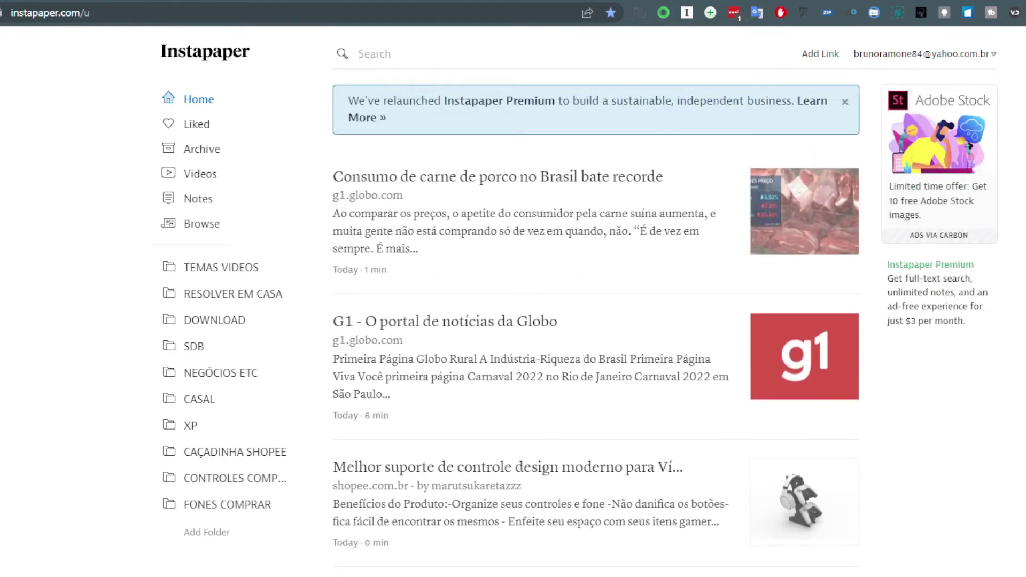
mouse_move(342, 176)
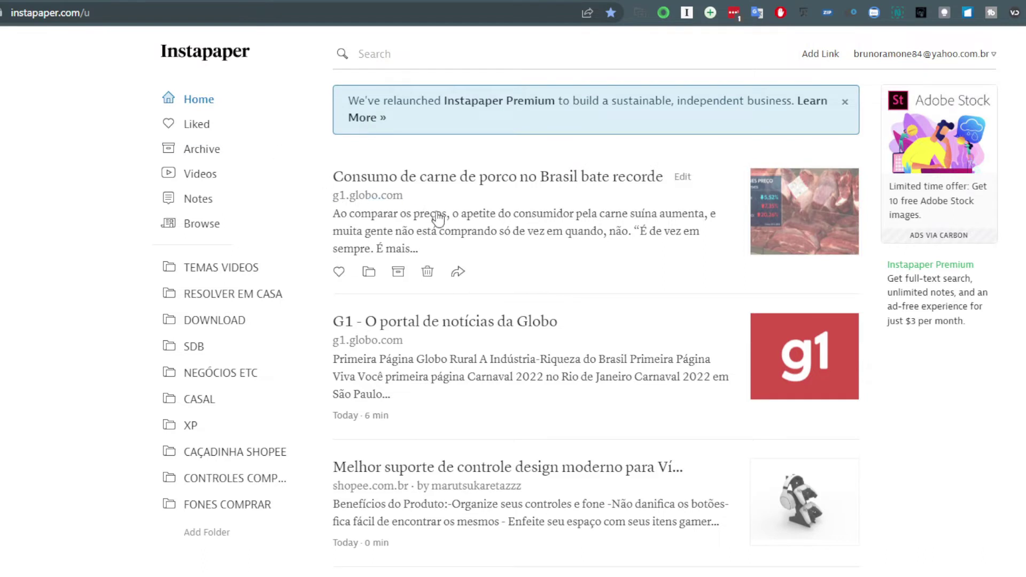
- Look over the pork article on g1 and switch the page to a grayscale text mode with images hidden
left_click_drag(481, 223, 409, 243)
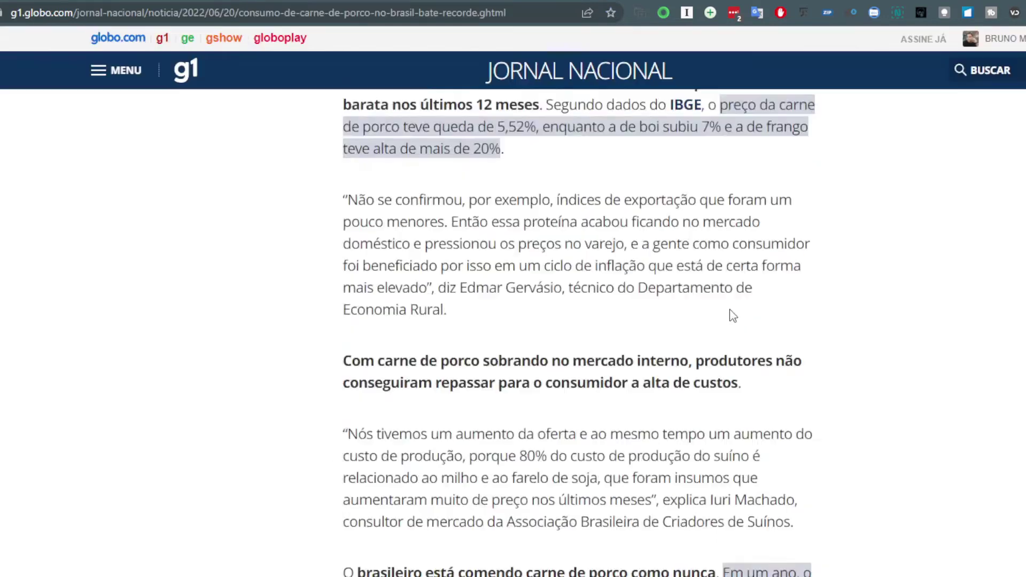
scroll(649, 195, "down", 5)
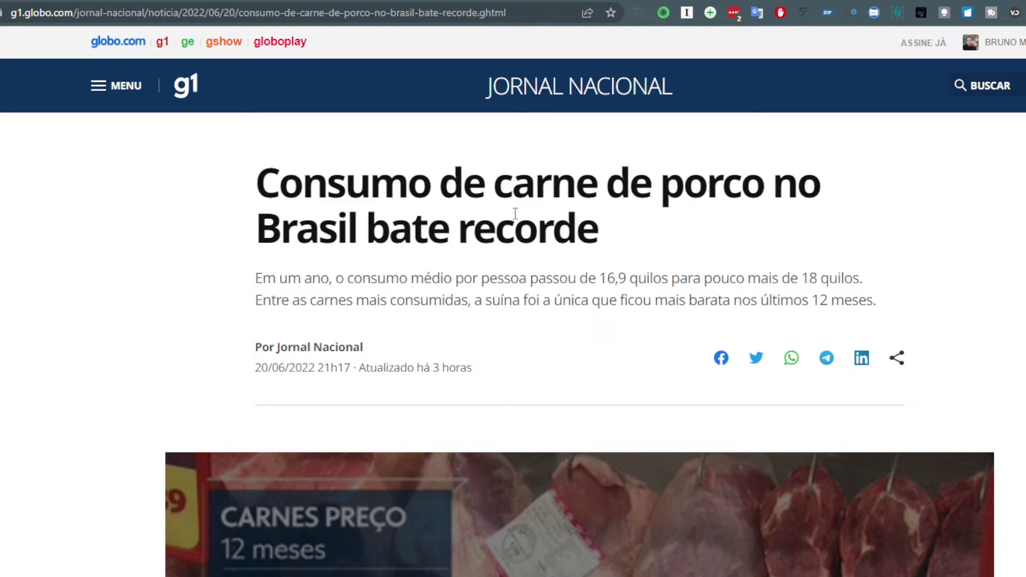
left_click(805, 11)
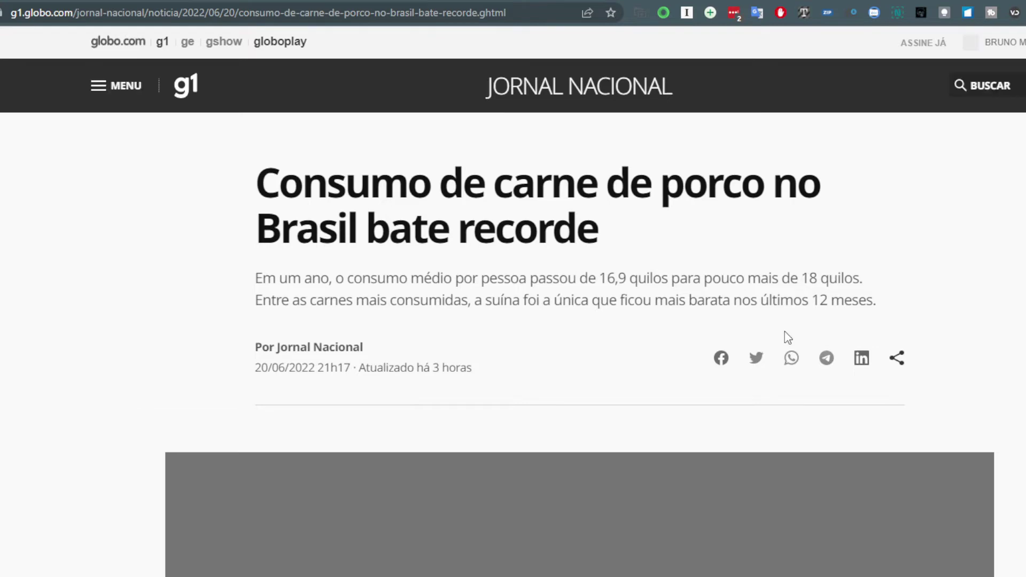
scroll(785, 332, "down", 8)
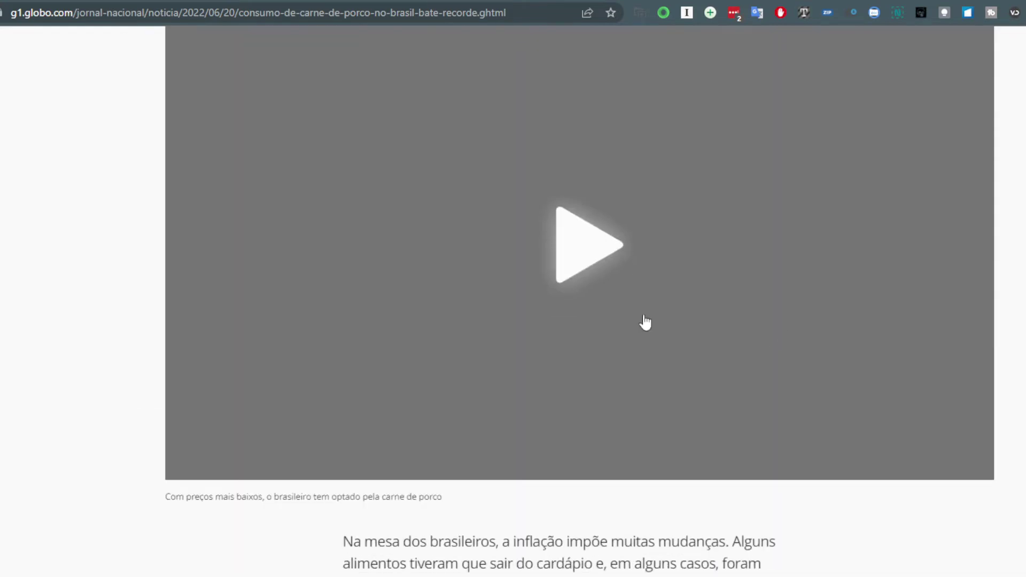
- Look over the article's opening, highlight its headline and subtitle to check the options for selected text, and clear the selection
scroll(625, 307, "down", 6)
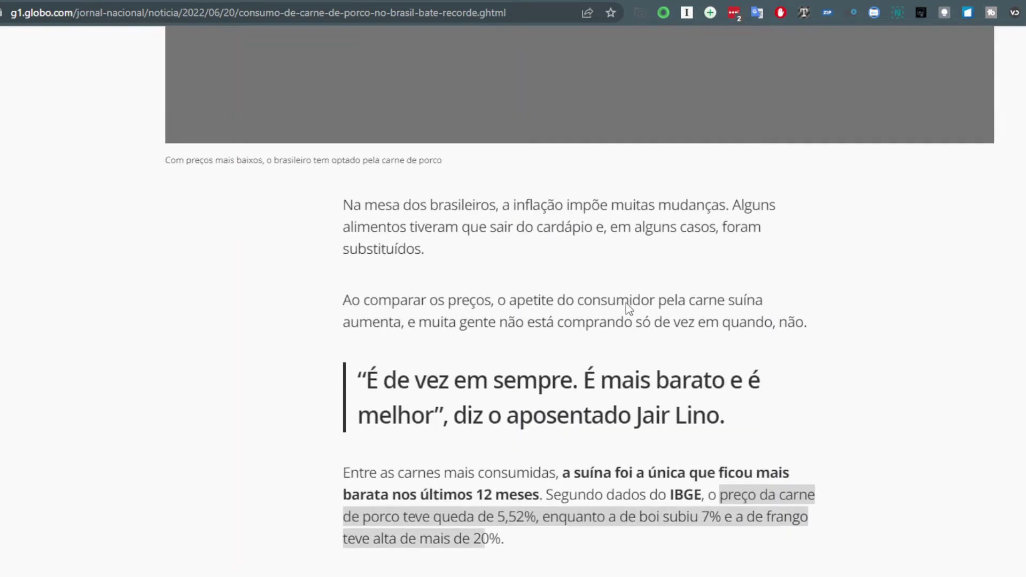
scroll(626, 305, "up", 14)
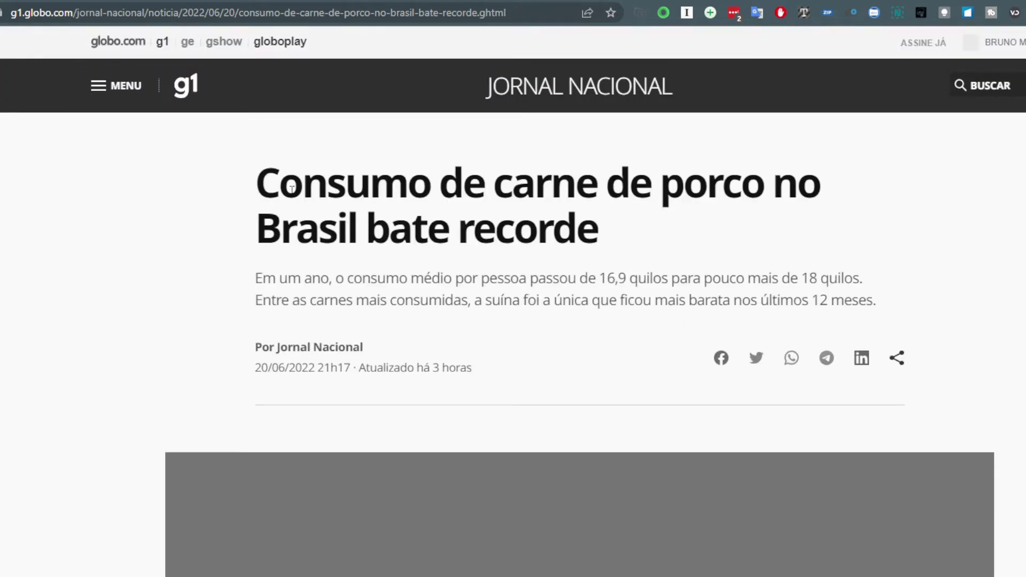
left_click_drag(256, 179, 902, 307)
right_click(394, 168)
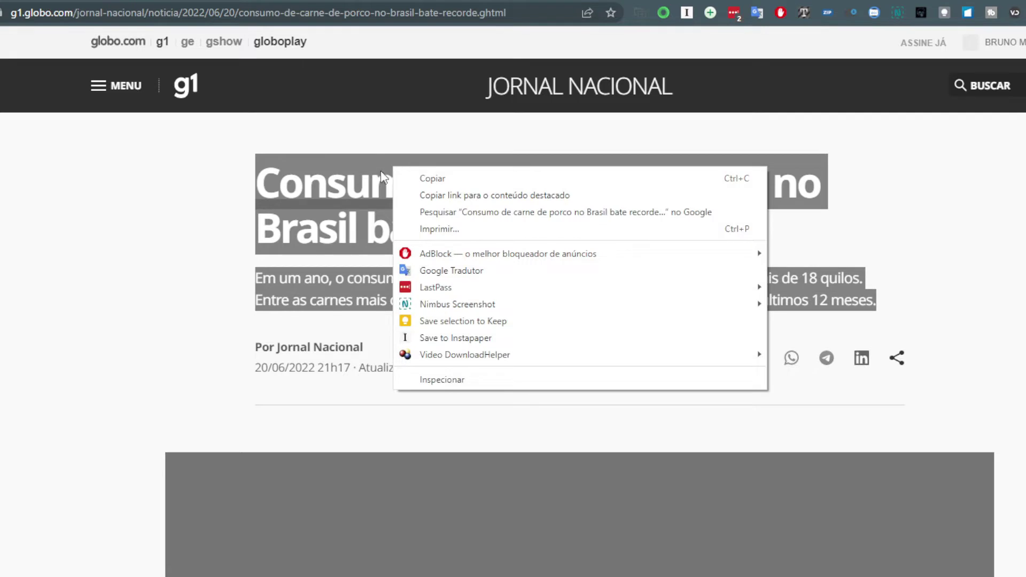
left_click(342, 190)
left_click_drag(902, 316, 252, 199)
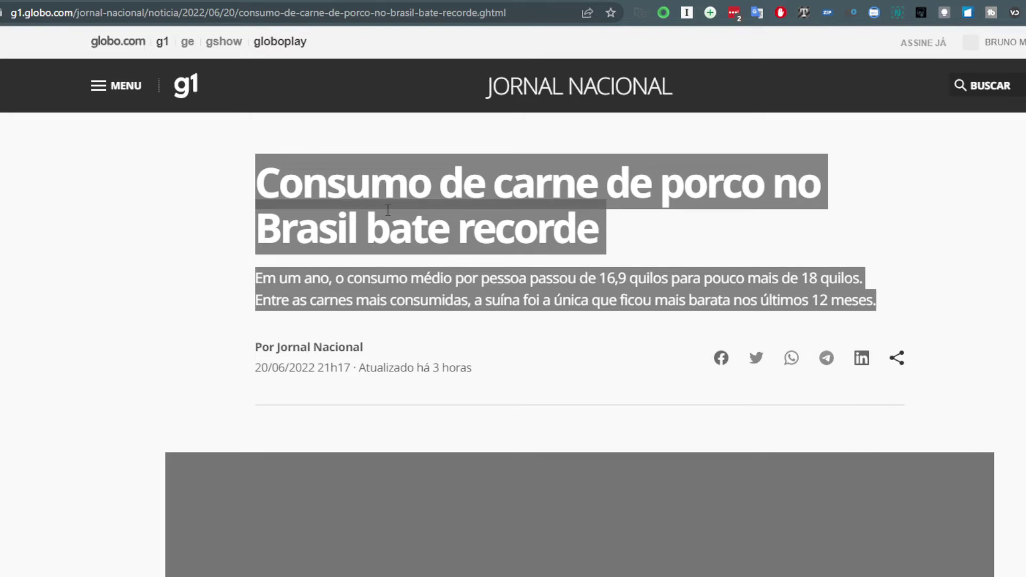
left_click(804, 226)
- Highlight the body text from "Ao comparar os preços" through "Economia Rural", check its context options, and clear the selection
scroll(804, 229, "down", 15)
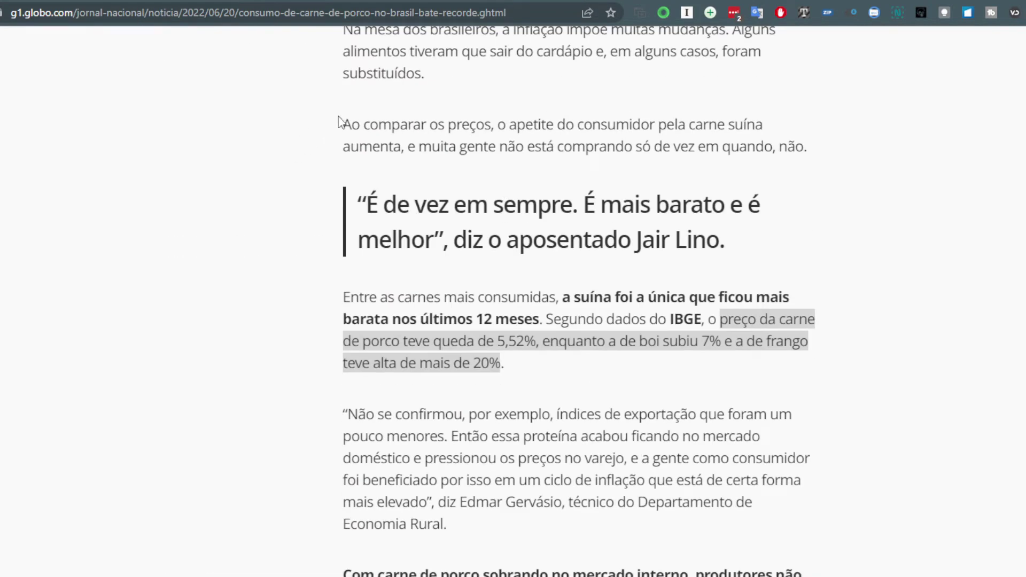
left_click_drag(340, 125, 720, 533)
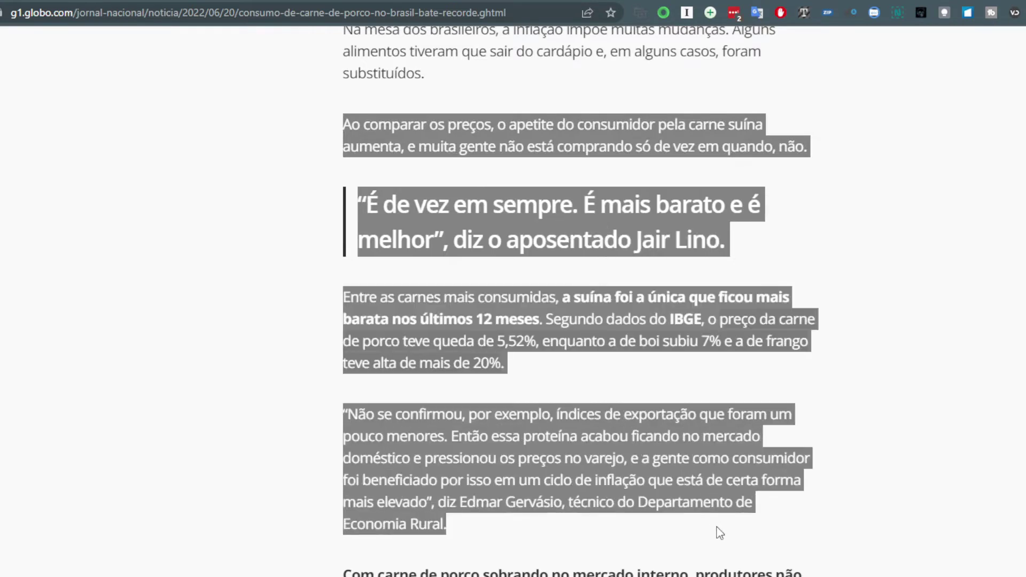
right_click(602, 449)
left_click(669, 415)
- Read through the rest of the article to the "Mais do G1" section, and return to the beginning to highlight the headline and subtitle
scroll(536, 443, "down", 4)
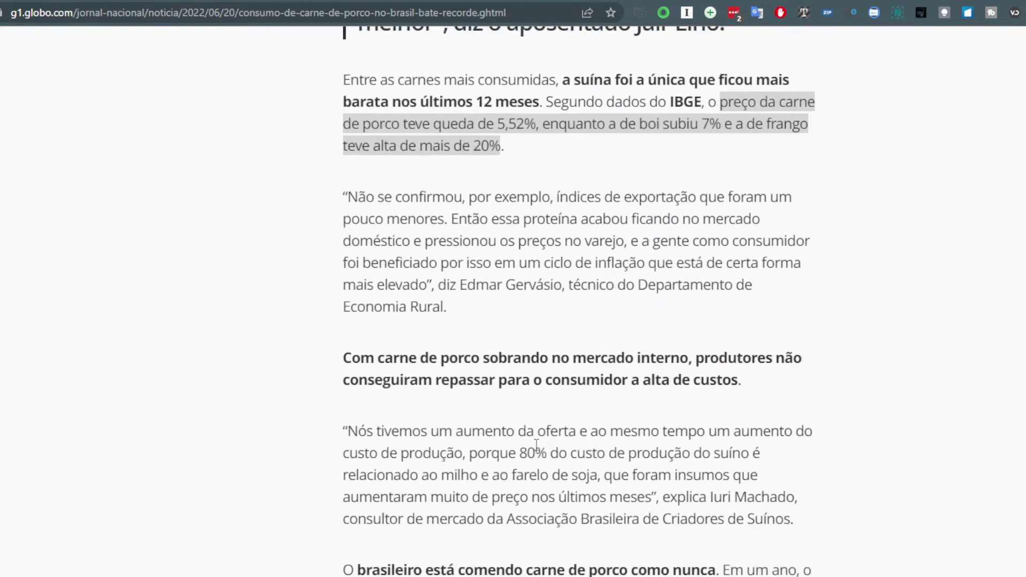
scroll(553, 500, "down", 5)
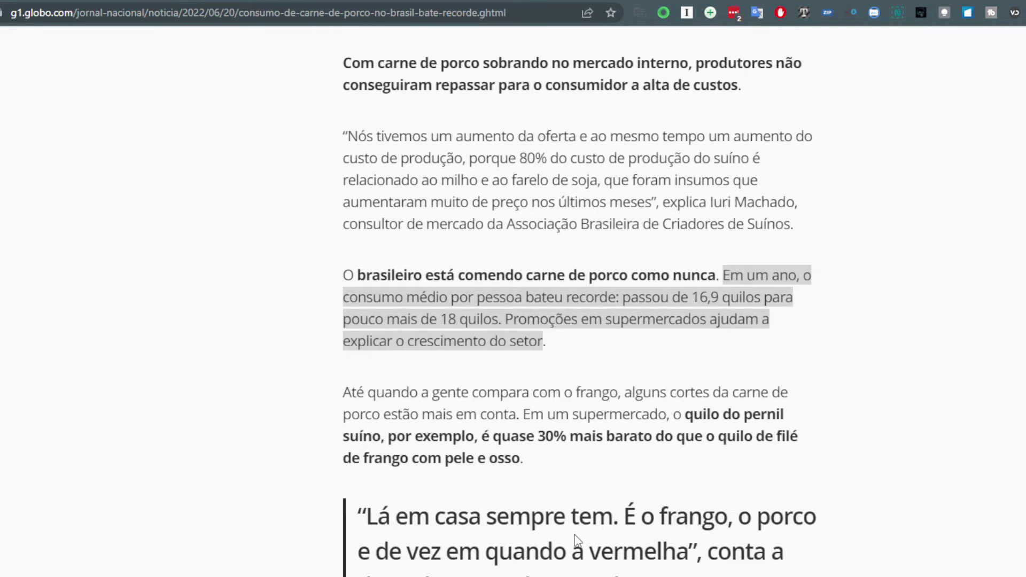
scroll(575, 533, "down", 6)
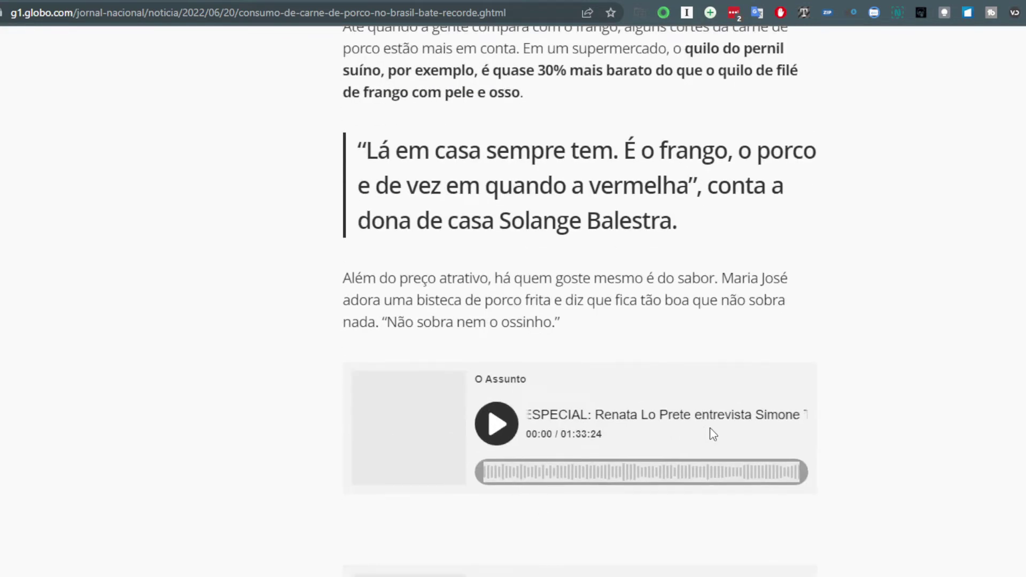
scroll(769, 390, "down", 10)
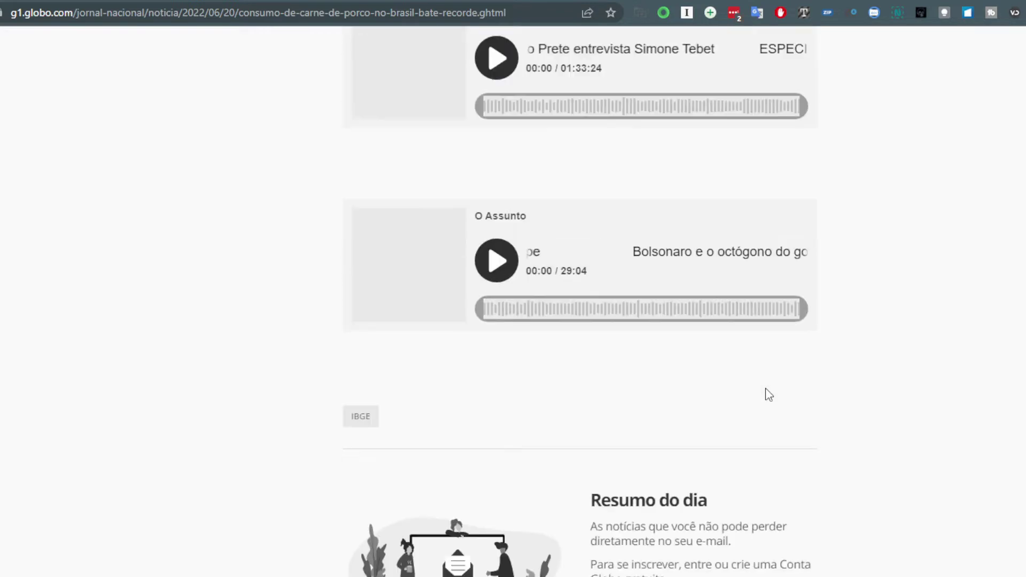
scroll(768, 395, "down", 6)
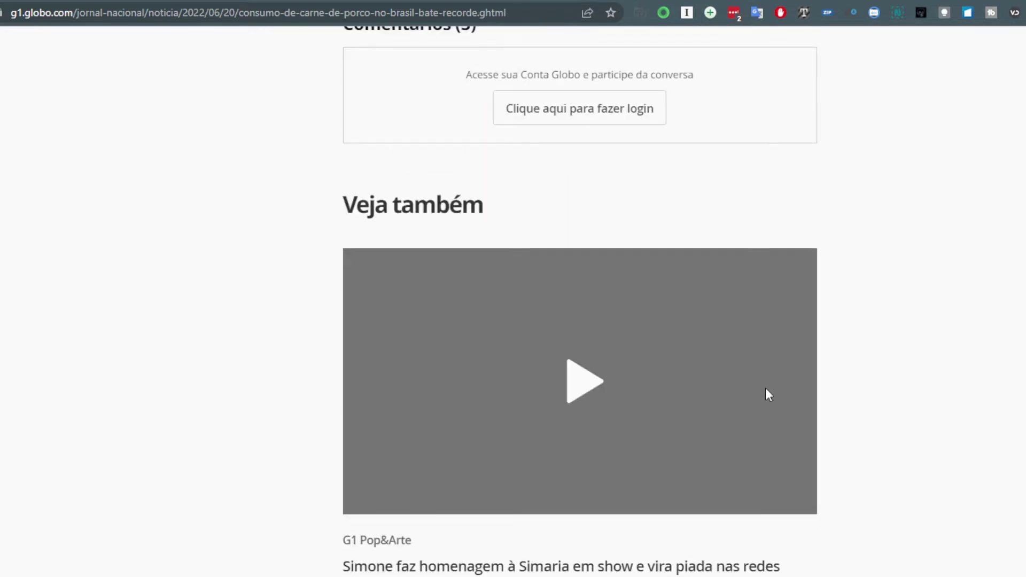
scroll(769, 395, "down", 10)
scroll(768, 398, "down", 4)
scroll(766, 394, "up", 20)
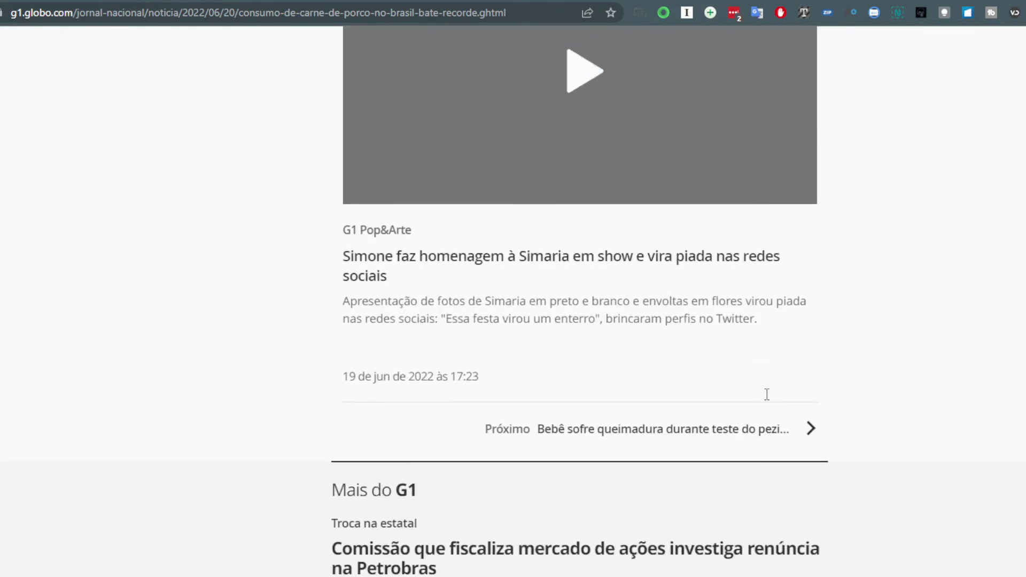
scroll(767, 394, "up", 20)
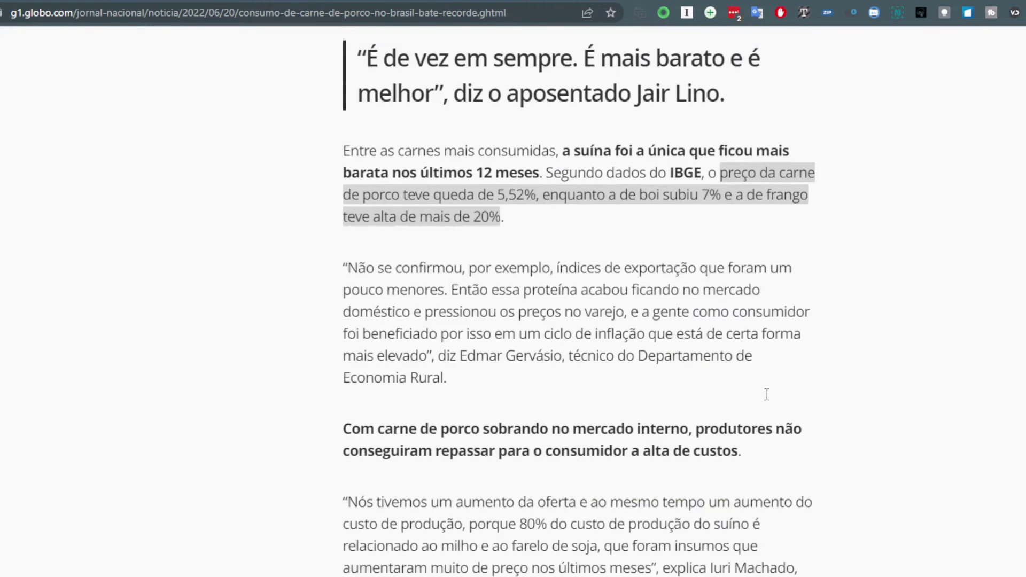
scroll(766, 396, "up", 7)
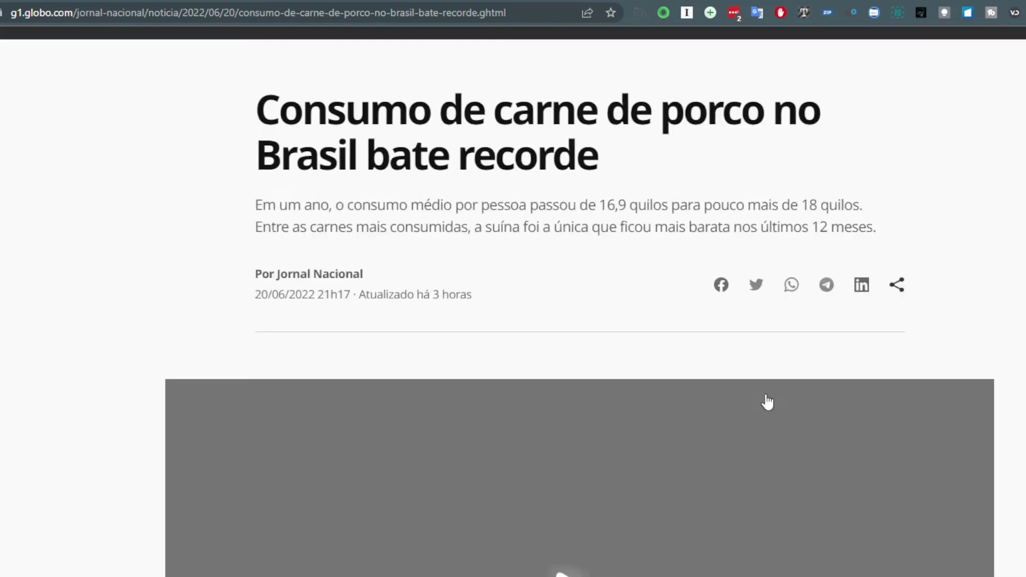
scroll(767, 402, "up", 2)
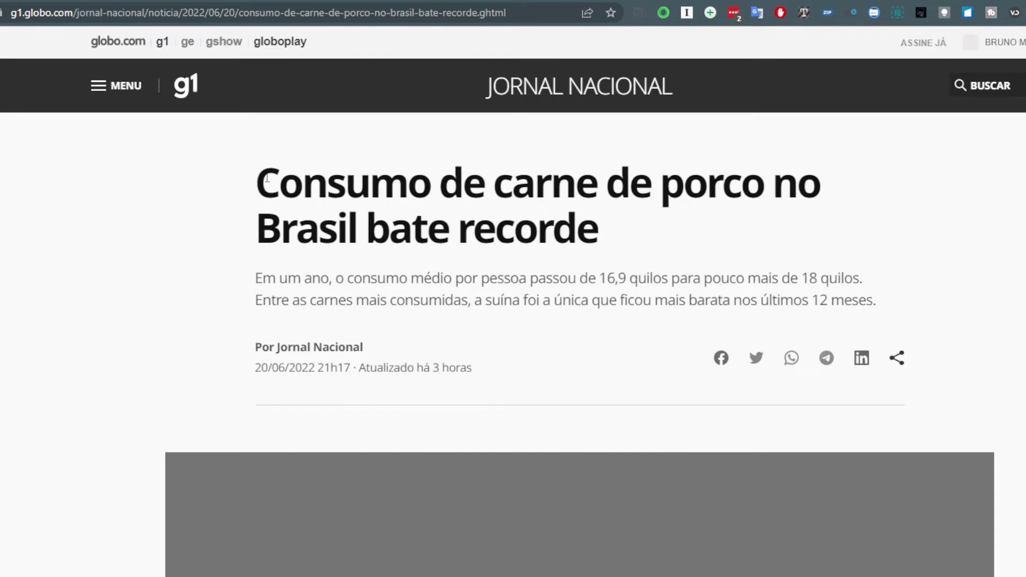
left_click_drag(267, 178, 900, 300)
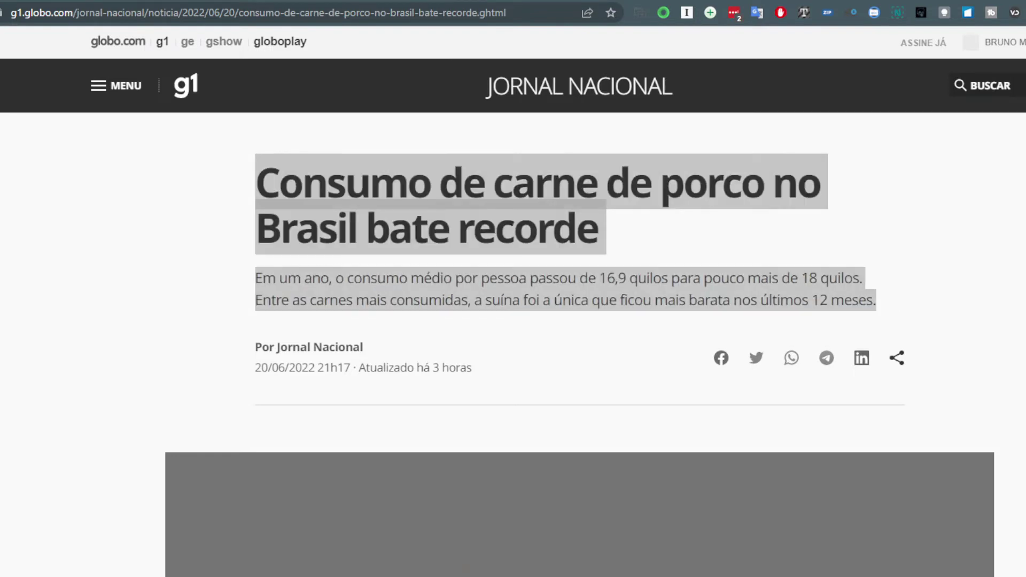
- Go back to the g1 home page, run the Image Downloader extension on it, and look over the collected images
key("alt+Left")
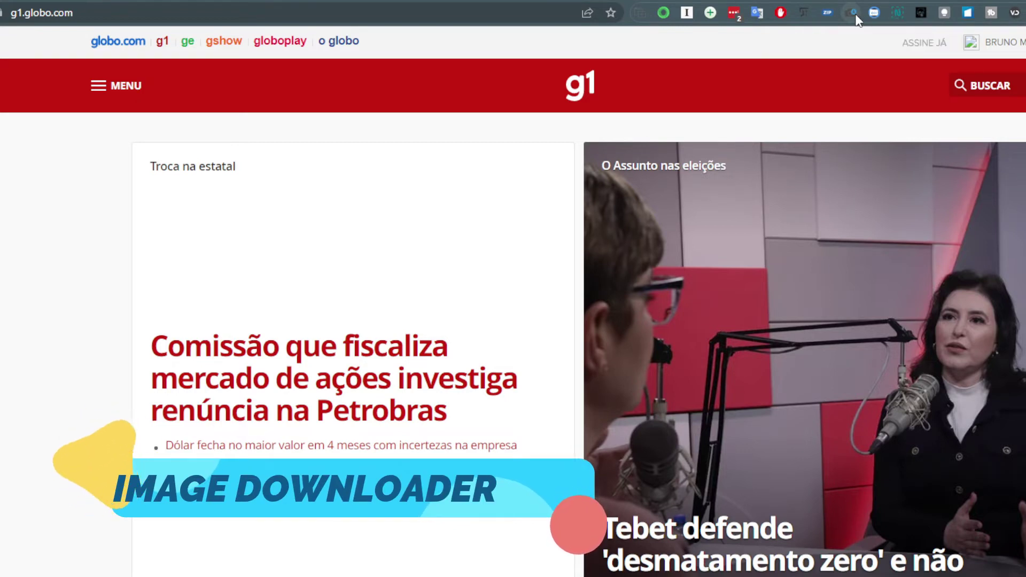
left_click(854, 13)
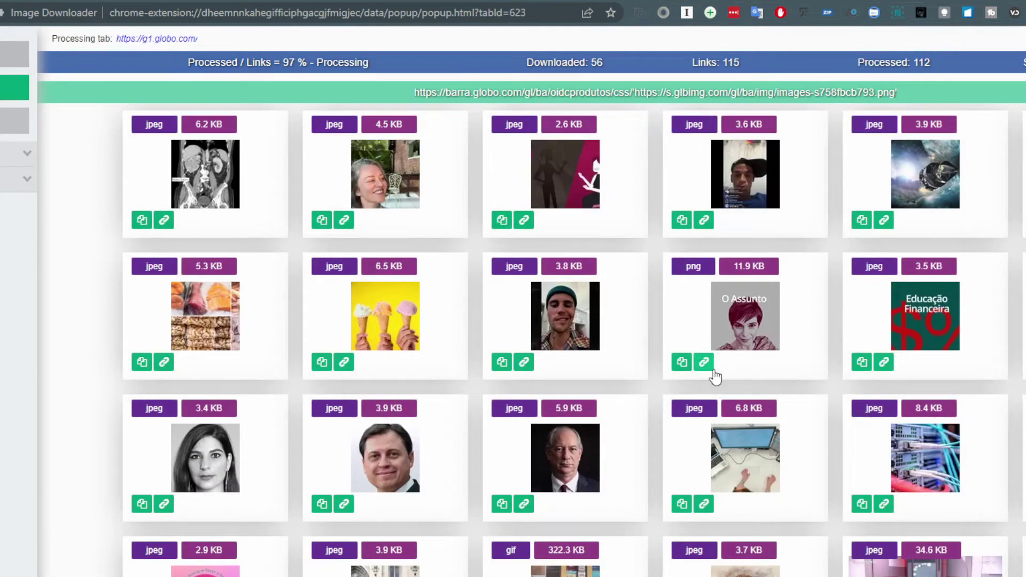
scroll(713, 369, "down", 12)
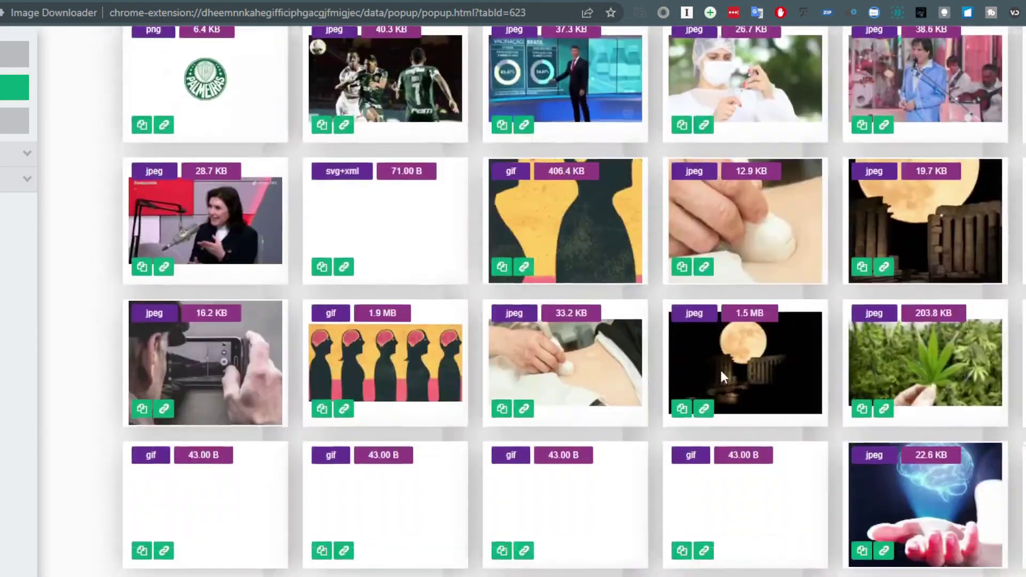
scroll(720, 368, "up", 9)
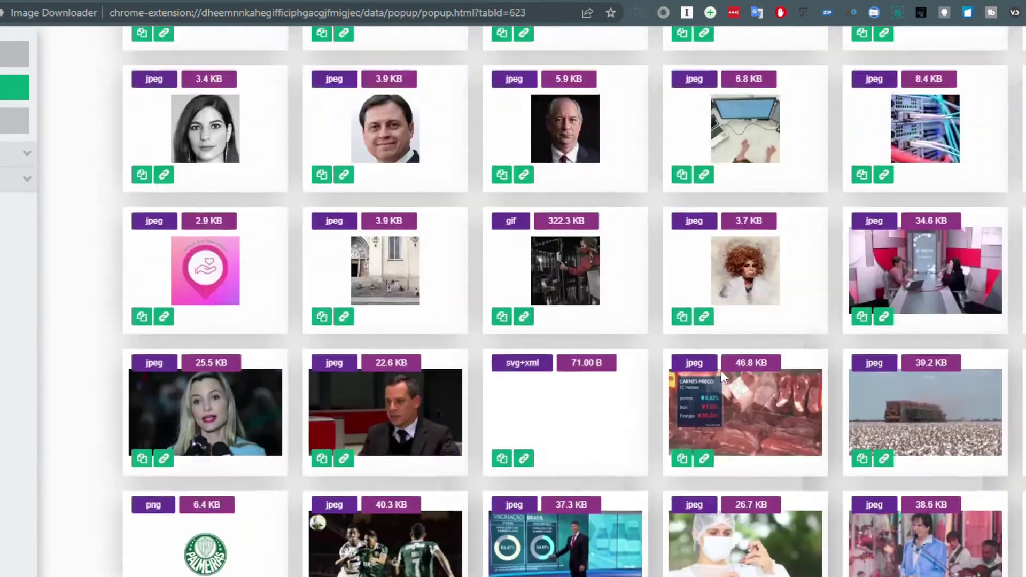
scroll(720, 370, "up", 6)
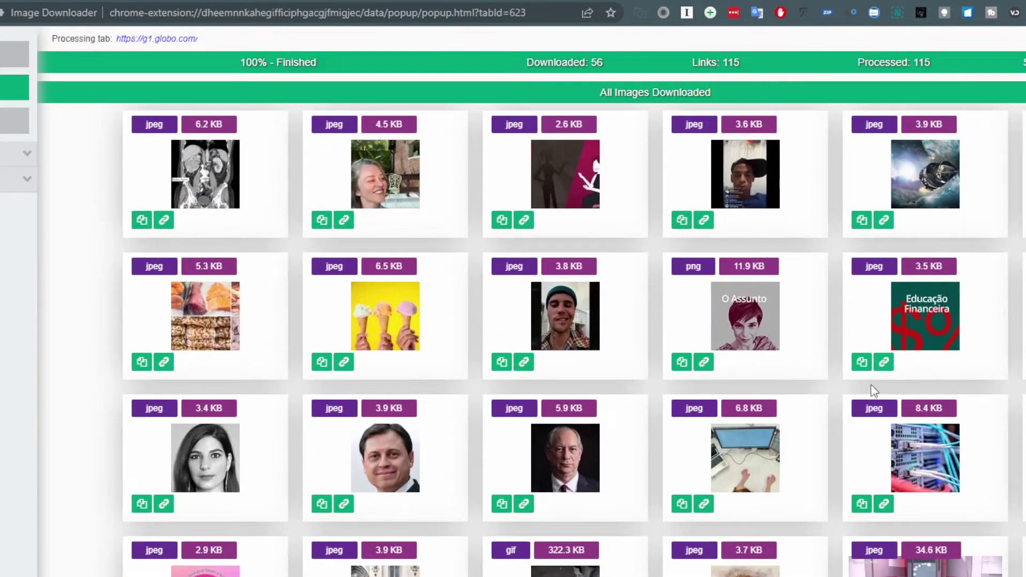
scroll(930, 441, "down", 5)
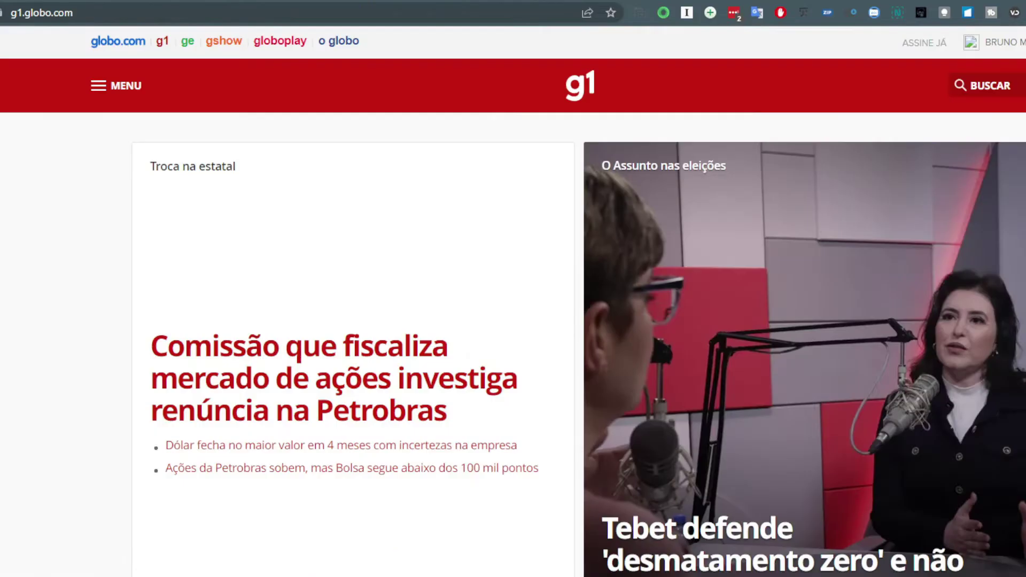
- Browse the news pictures on the g1 home page and return to its beginning
scroll(719, 551, "down", 10)
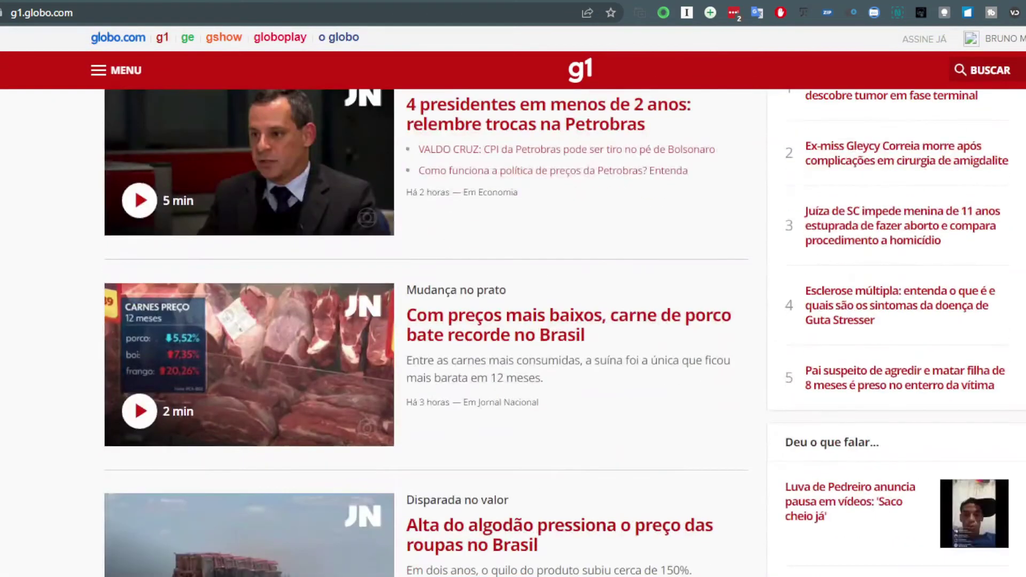
scroll(425, 331, "down", 15)
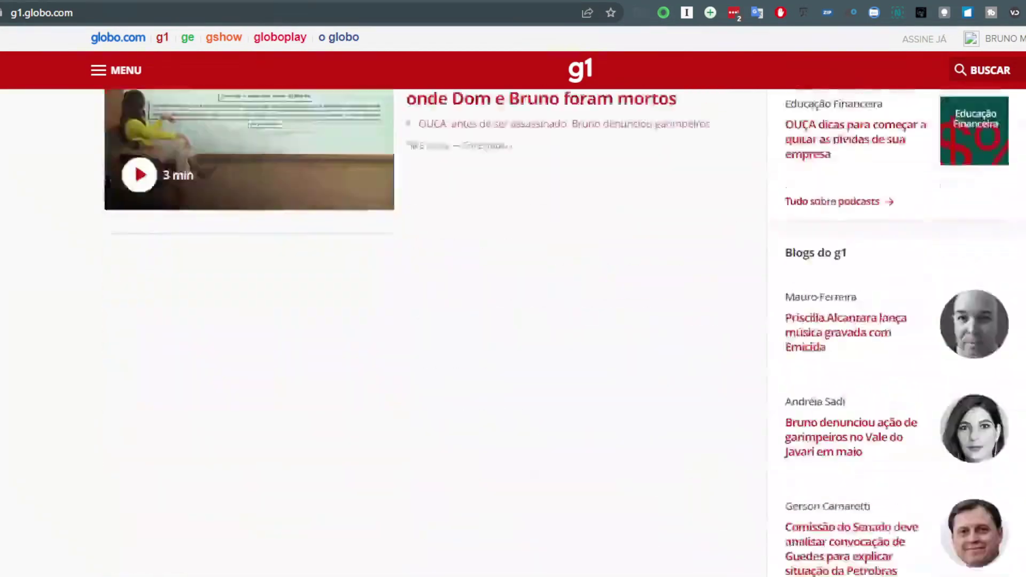
scroll(425, 331, "down", 20)
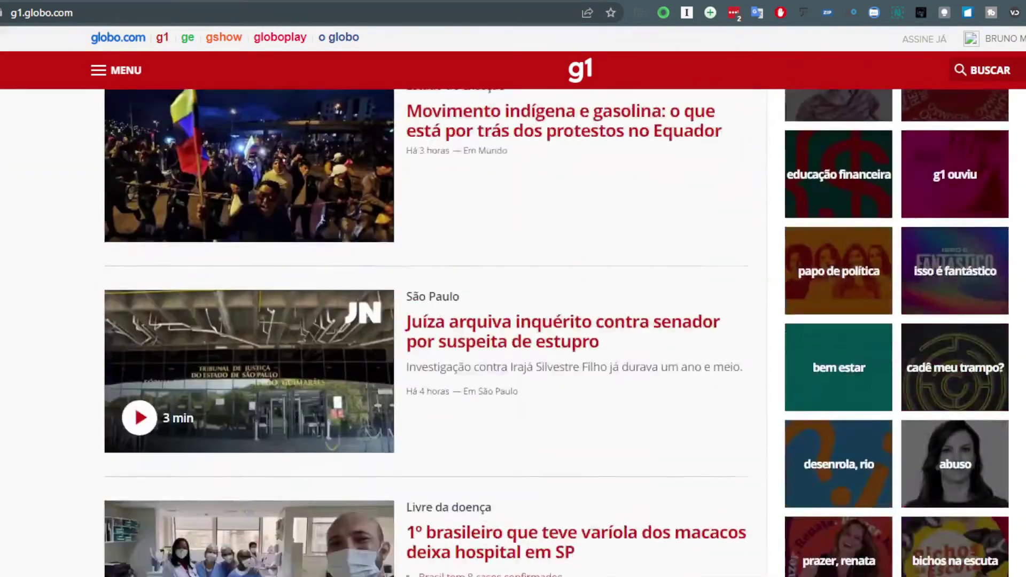
scroll(425, 331, "up", 20)
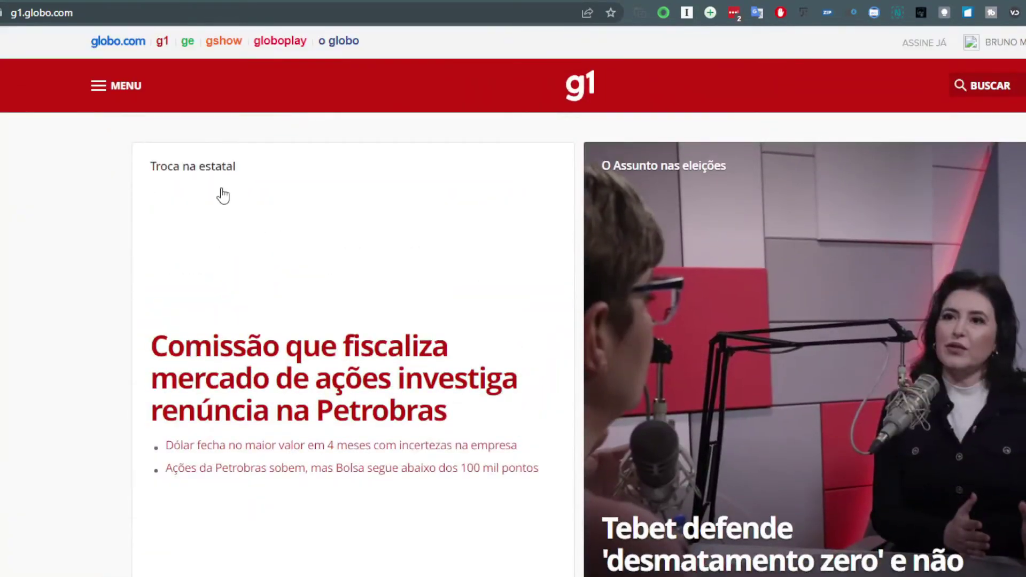
- Switch to the Image Downloader results and review the images from the beginning of the list
key("ctrl+Tab")
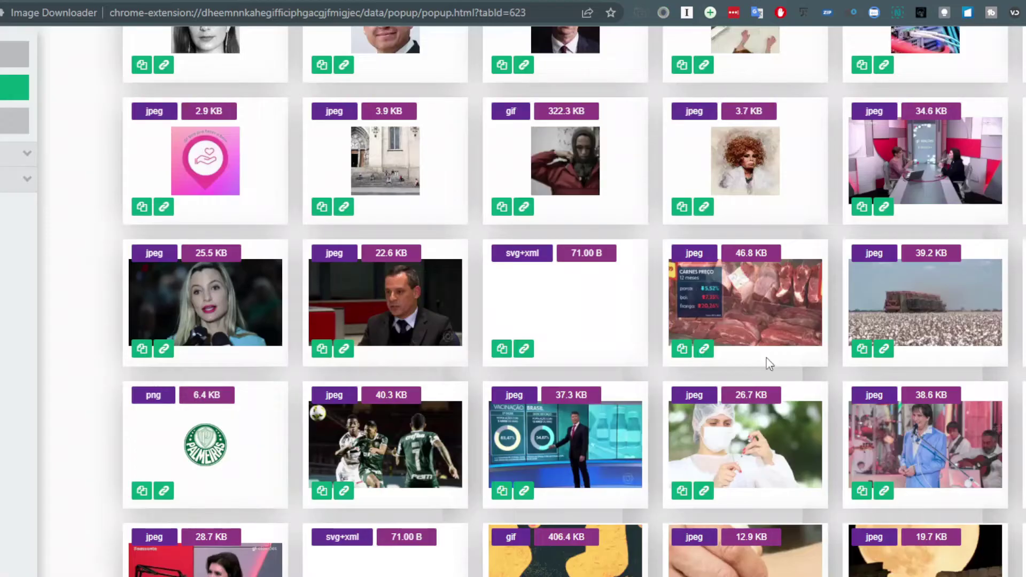
scroll(767, 362, "up", 8)
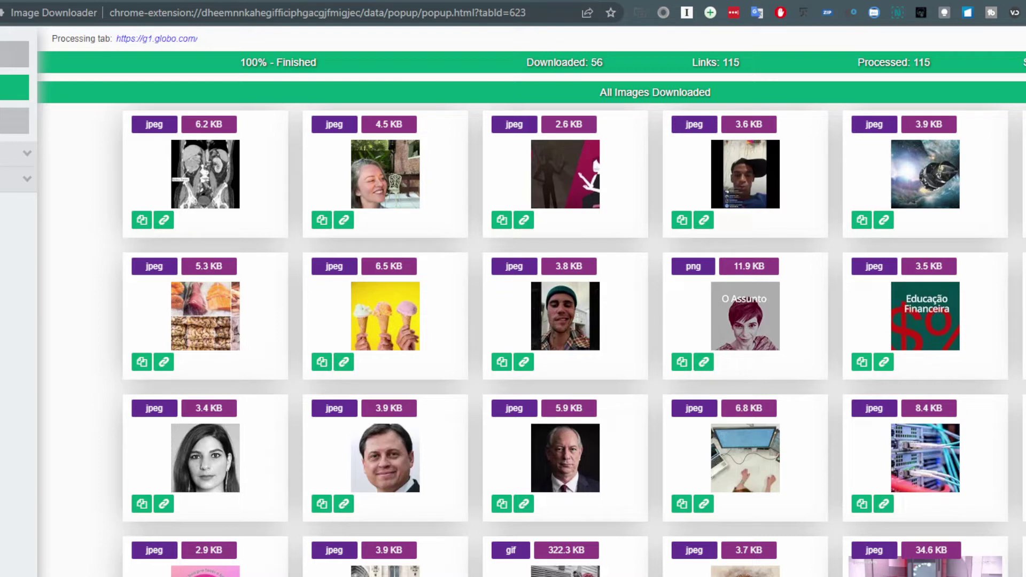
scroll(515, 85, "down", 1)
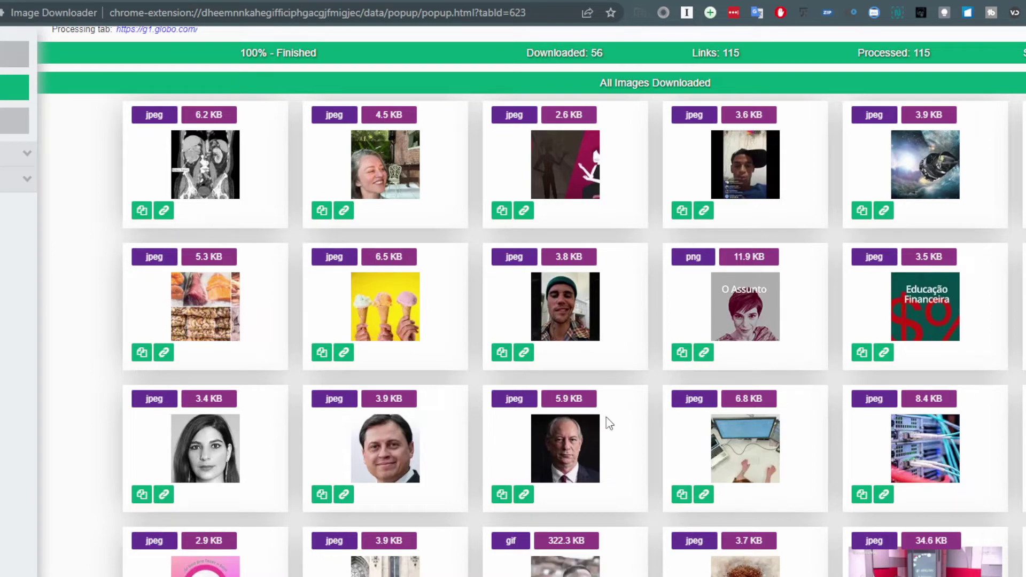
- Try selecting all the collected images and then only the first two, clearing the selection each time
left_click(15, 54)
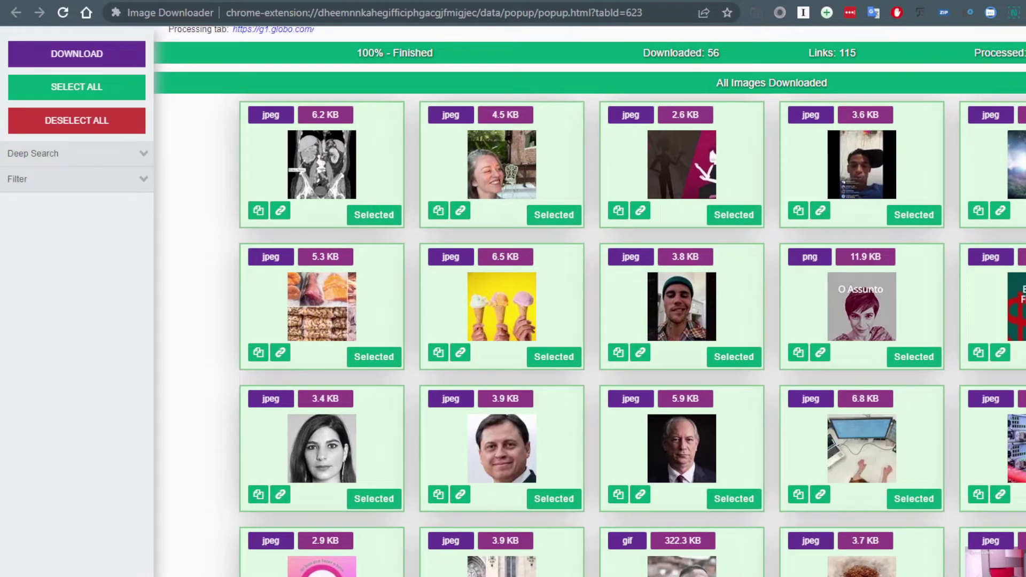
left_click(87, 133)
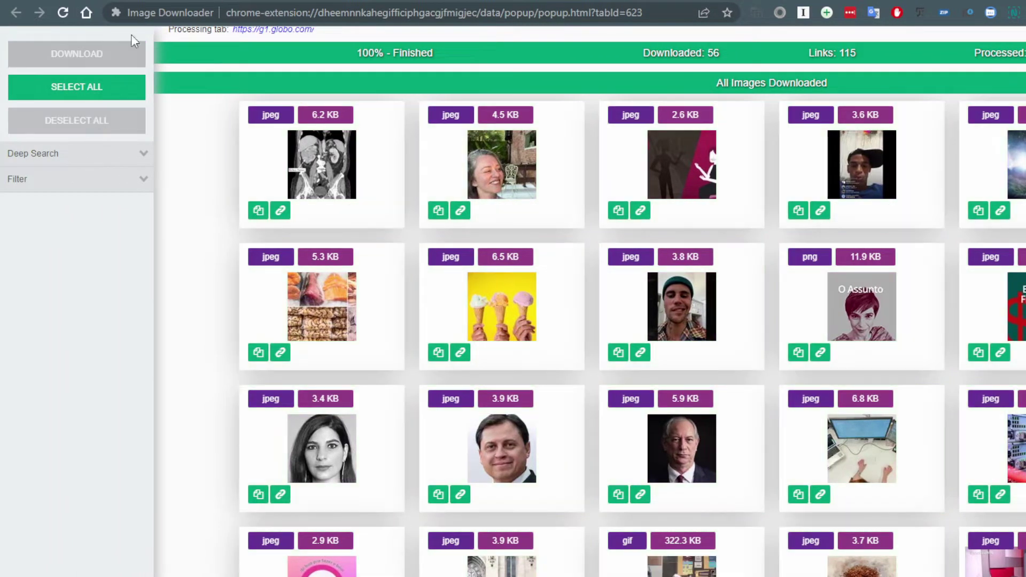
left_click(263, 138)
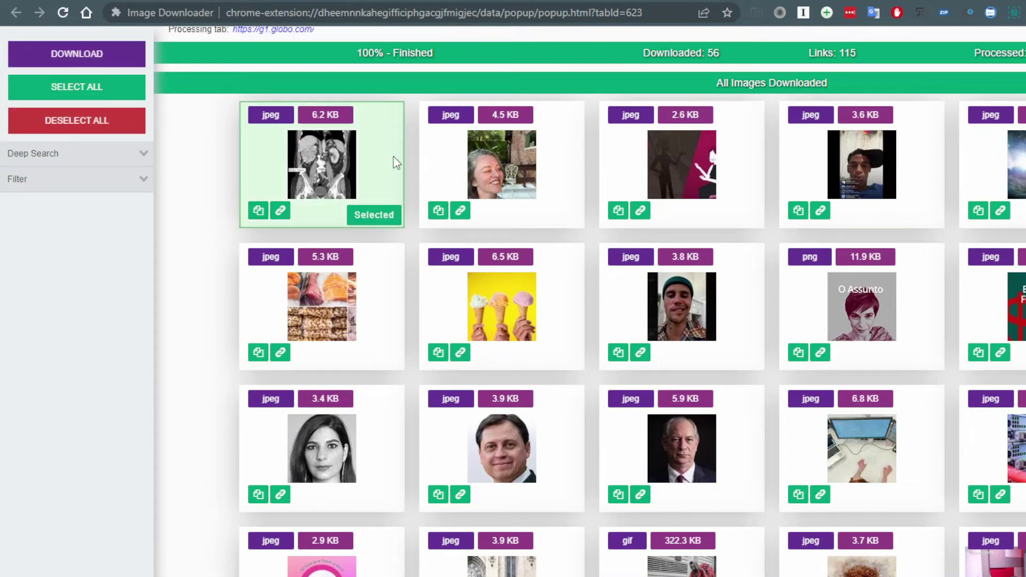
left_click(552, 163)
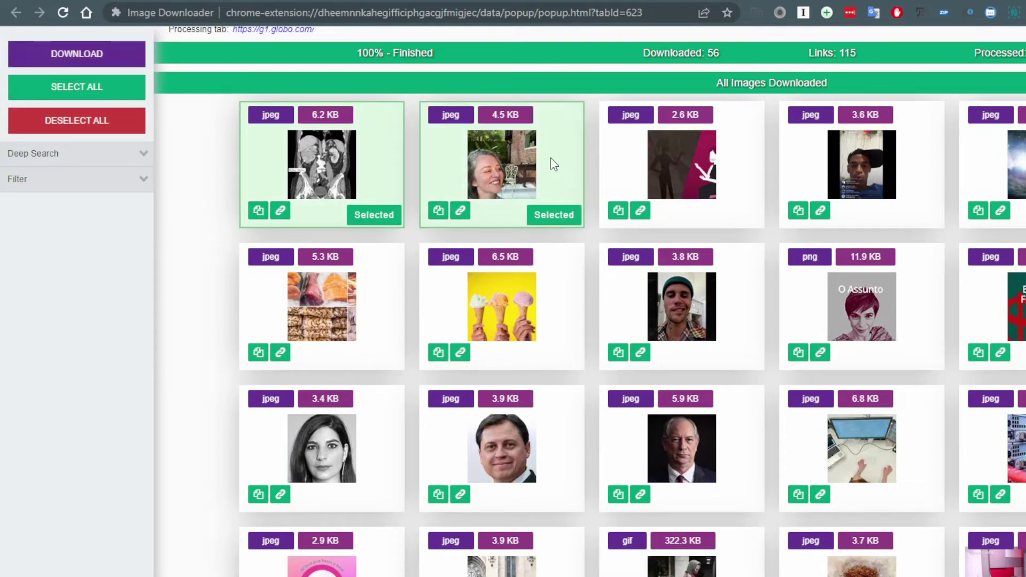
left_click(84, 124)
- Select all the collected images for download and look through the selection
left_click(93, 94)
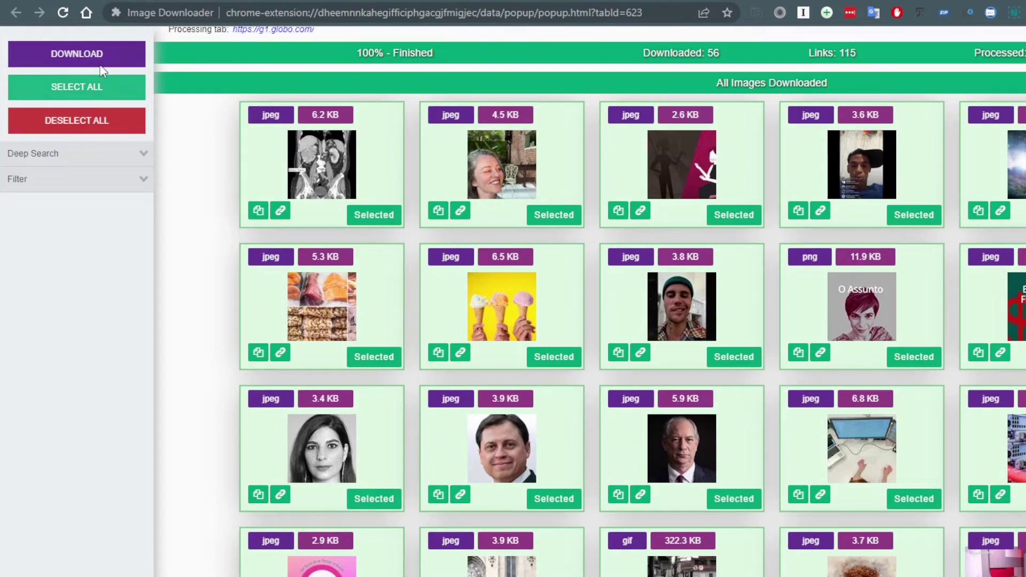
scroll(588, 337, "down", 10)
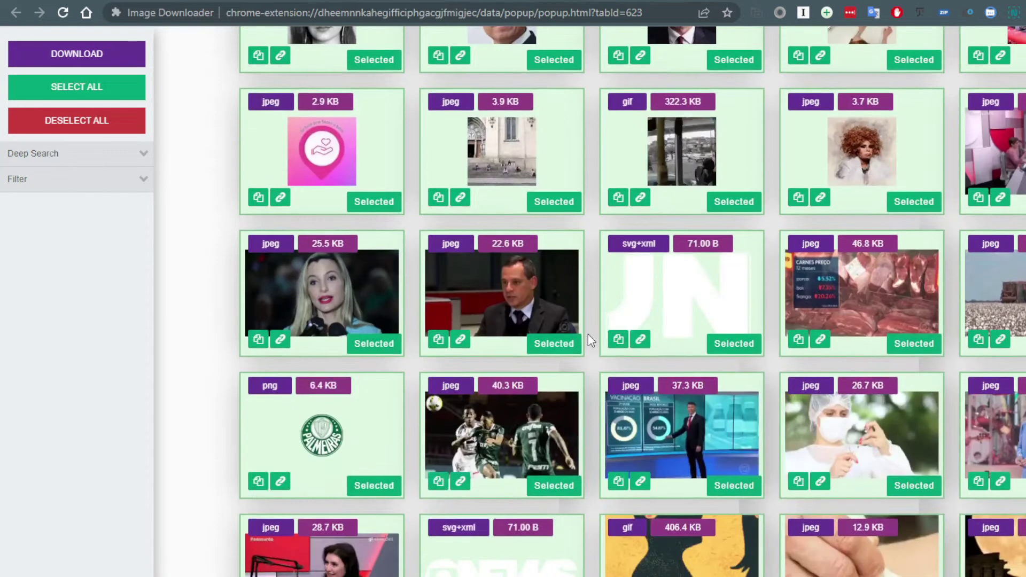
- Close the Image Downloader results and open the g1 article "Roberto Carlos testa positivo para Covid e transfere show"
scroll(588, 335, "up", 15)
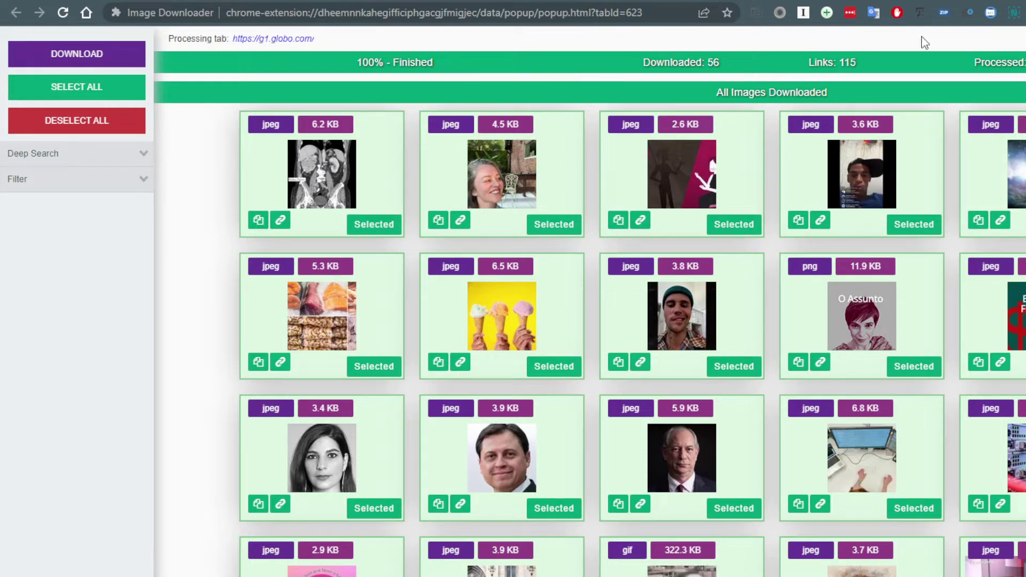
key("ctrl+w")
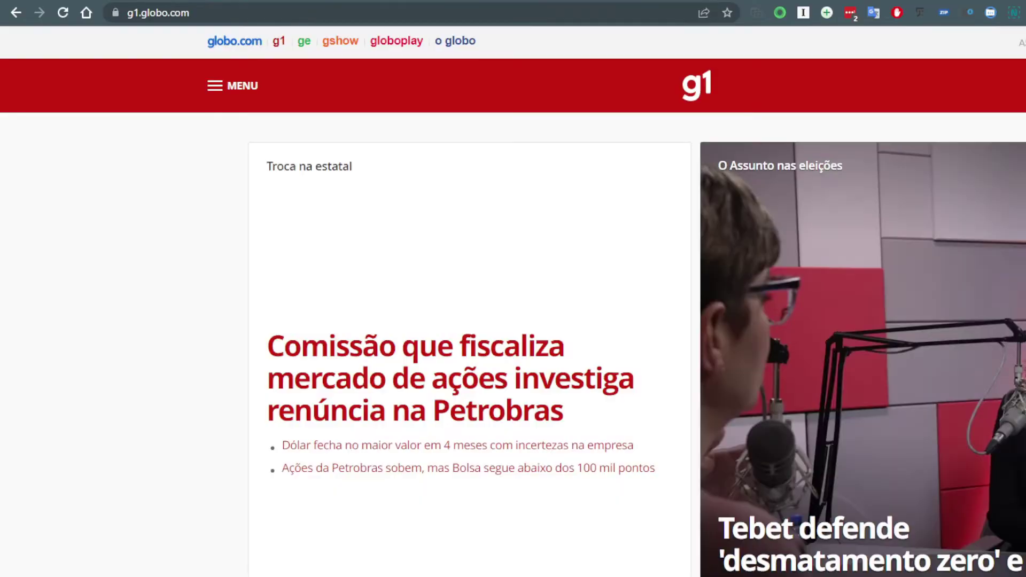
scroll(893, 451, "down", 8)
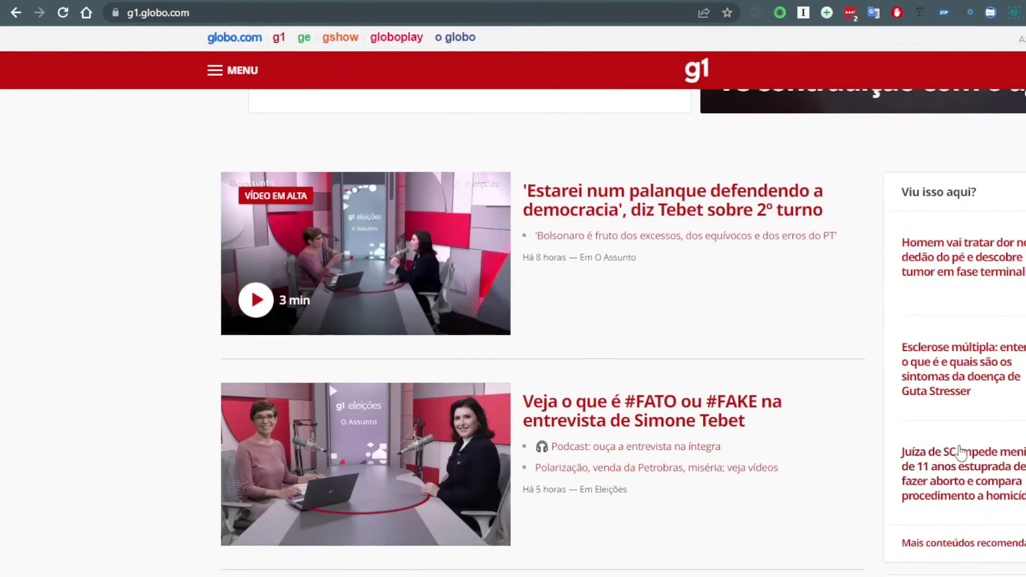
scroll(917, 453, "down", 5)
scroll(960, 452, "up", 1)
scroll(740, 386, "up", 5)
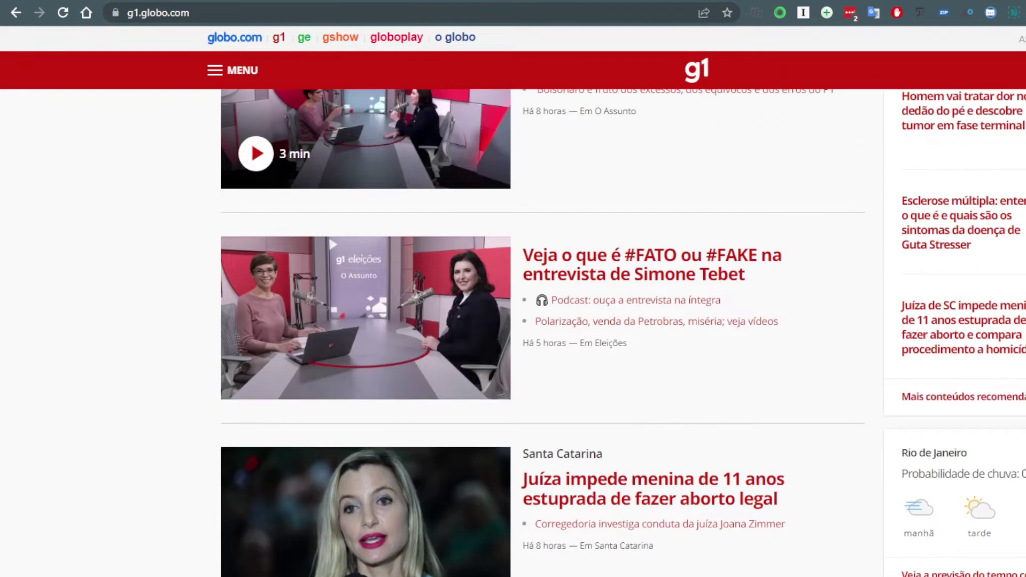
left_click(739, 386)
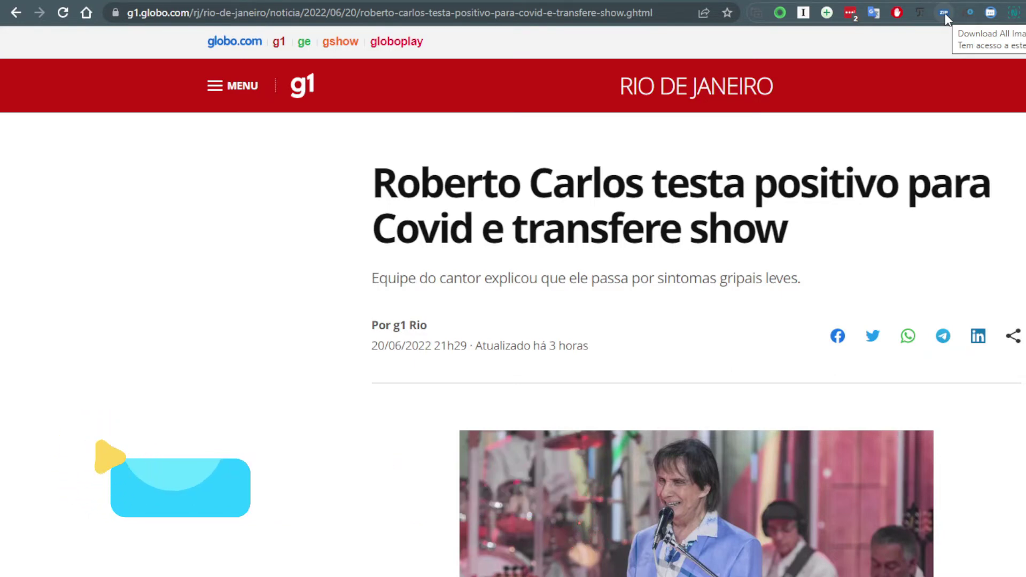
- Run the Download All Images extension on the article and look through the page while the images are collected
left_click(944, 13)
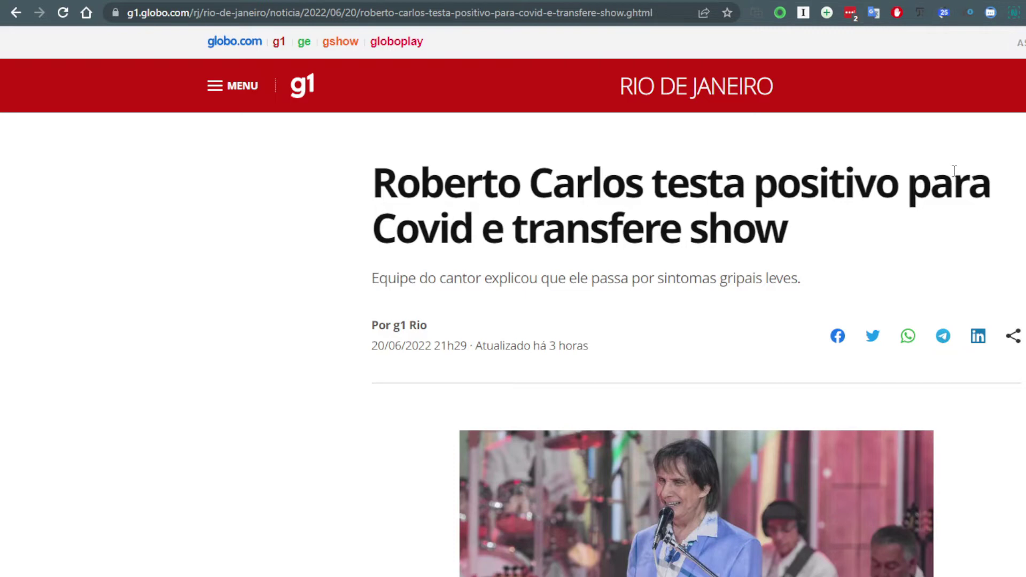
scroll(959, 174, "down", 15)
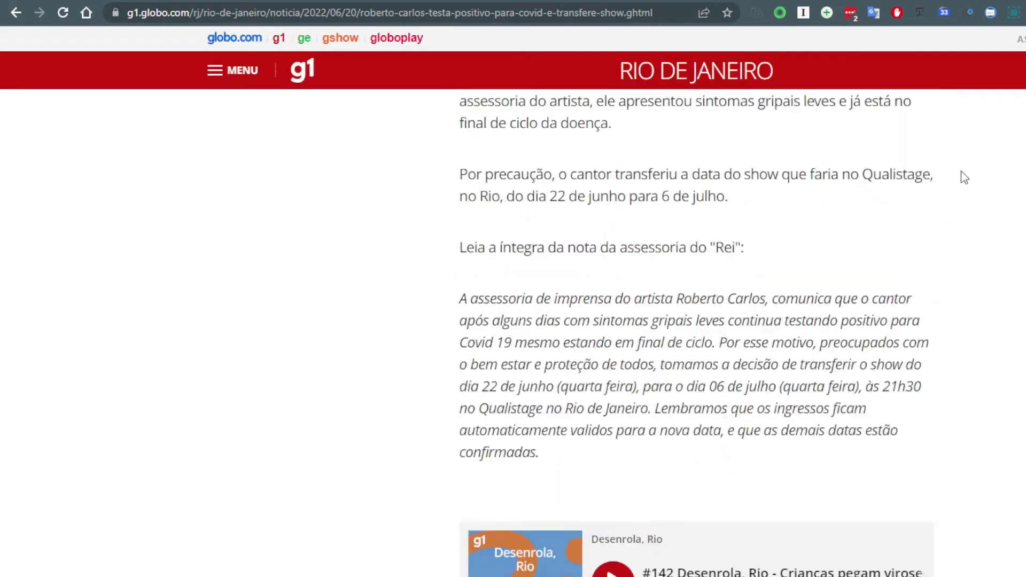
scroll(965, 178, "down", 7)
scroll(965, 178, "down", 10)
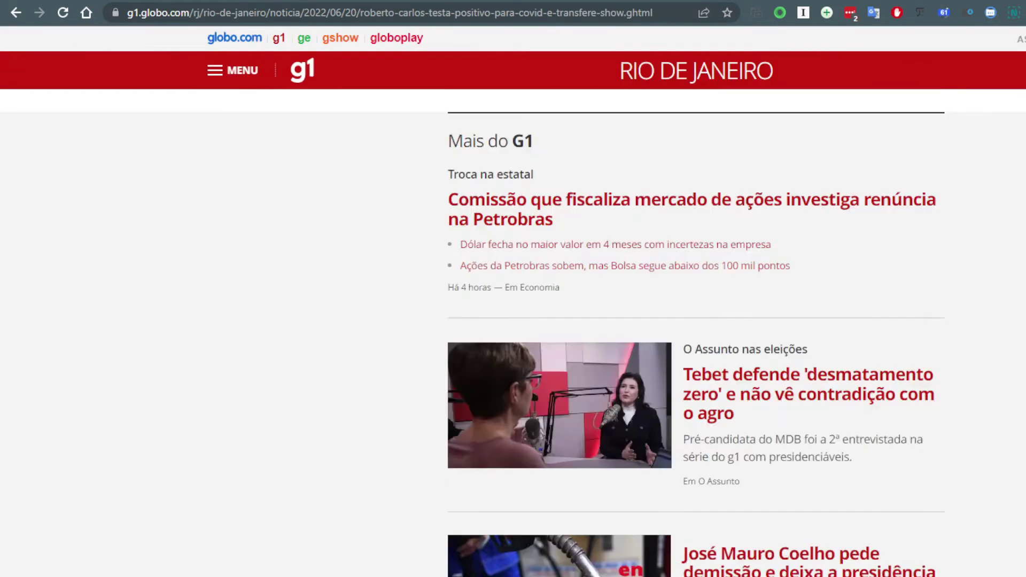
scroll(696, 331, "down", 20)
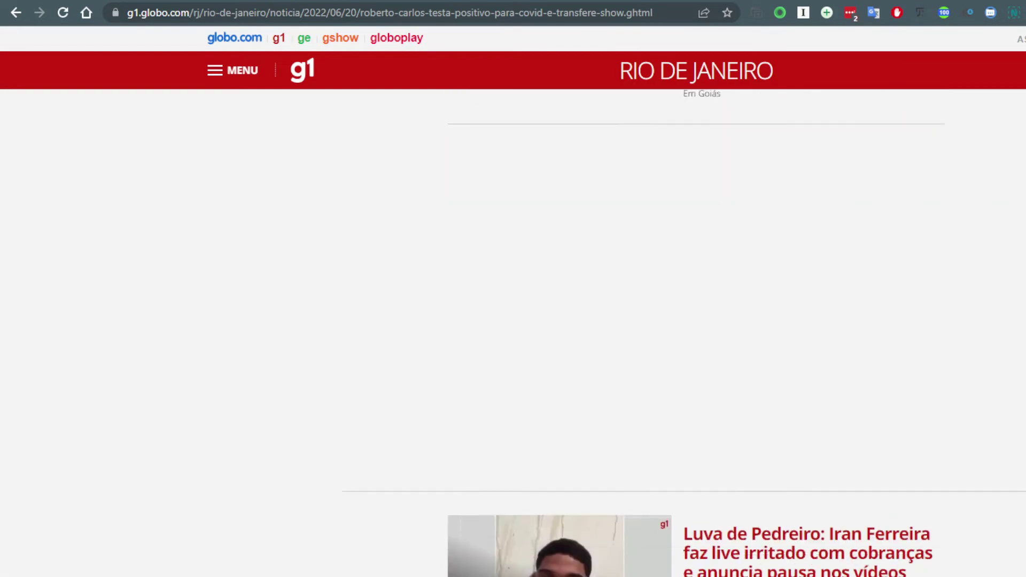
scroll(696, 331, "up", 20)
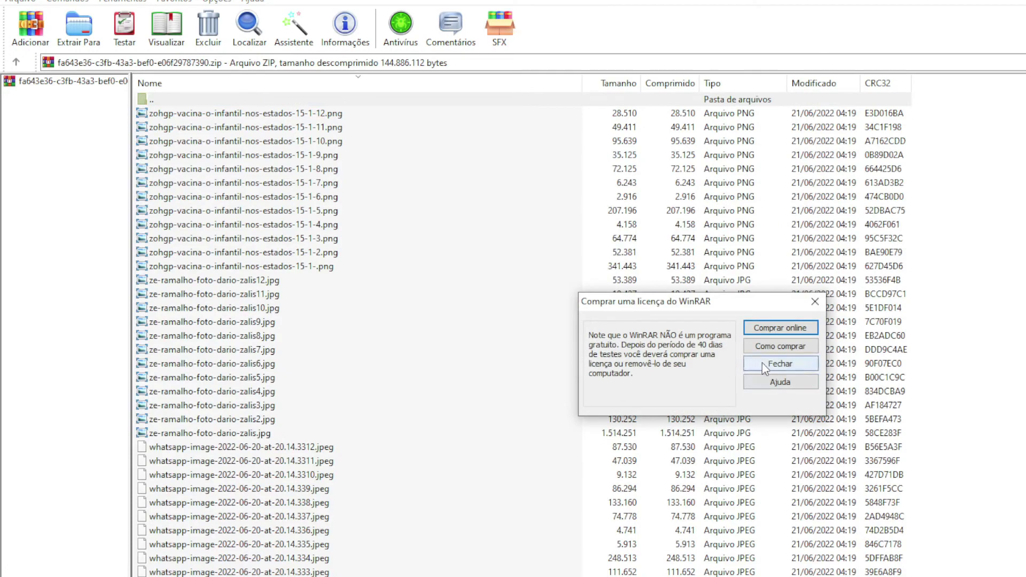
- Dismiss the WinRAR licence reminder and review the image files in the downloaded ZIP archive through to the end of the list
left_click(763, 363)
scroll(763, 363, "down", 13)
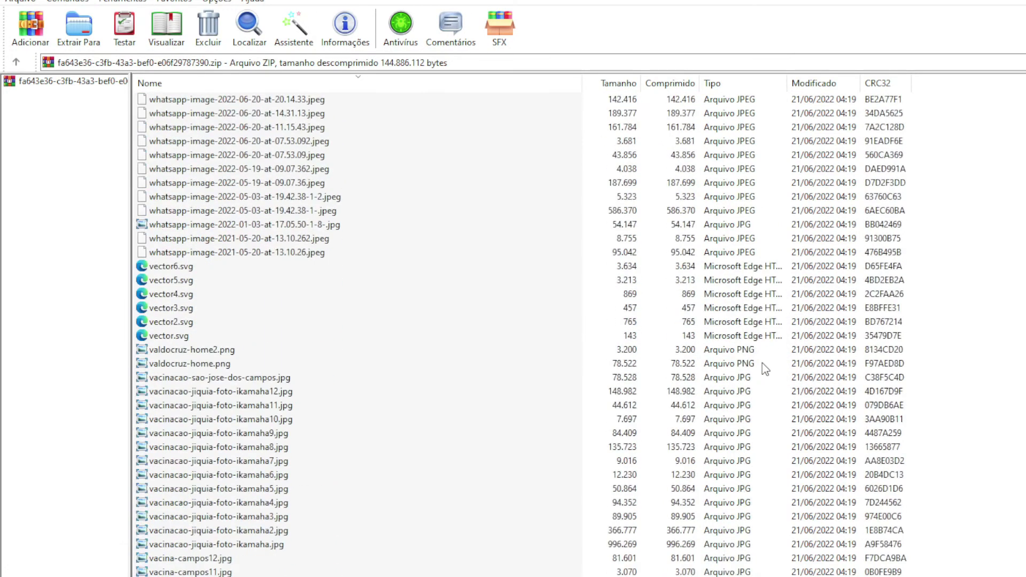
scroll(762, 364, "down", 18)
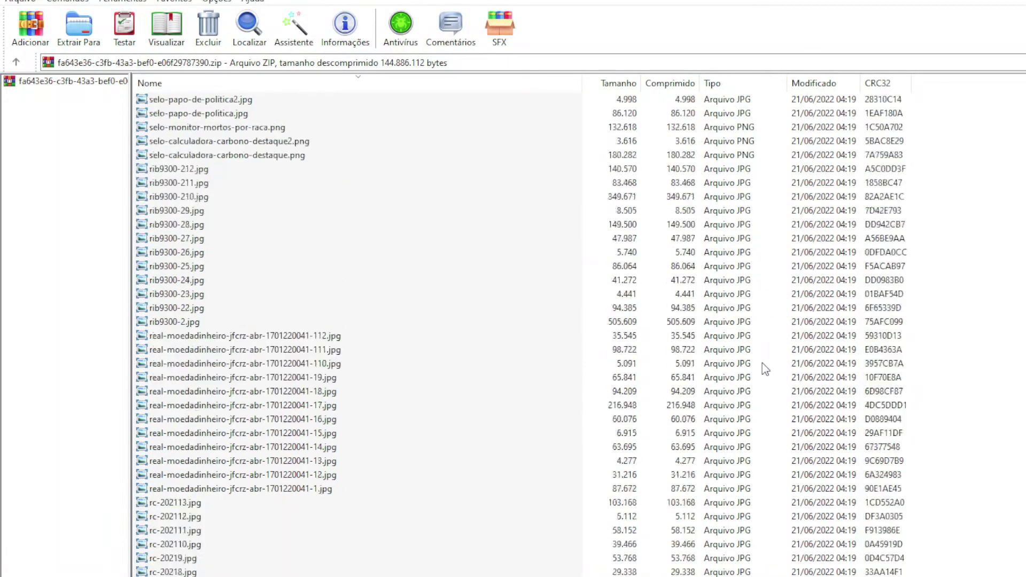
scroll(762, 364, "down", 18)
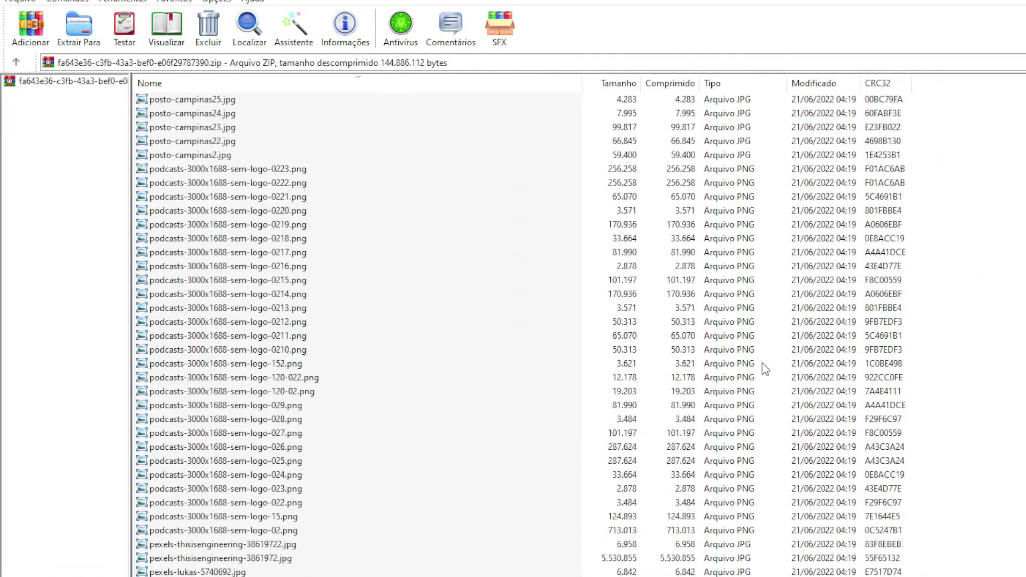
scroll(762, 364, "down", 18)
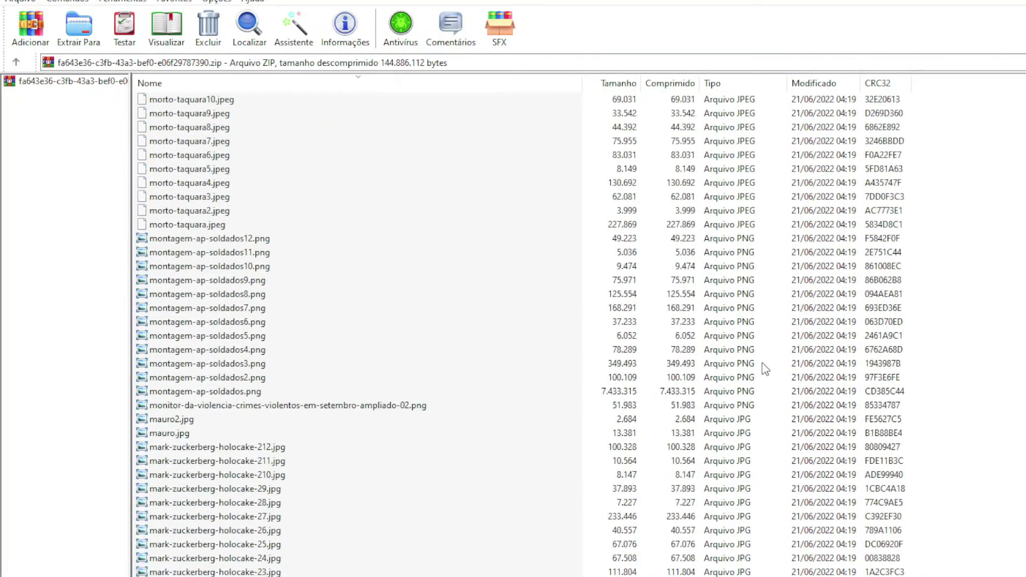
scroll(762, 363, "down", 18)
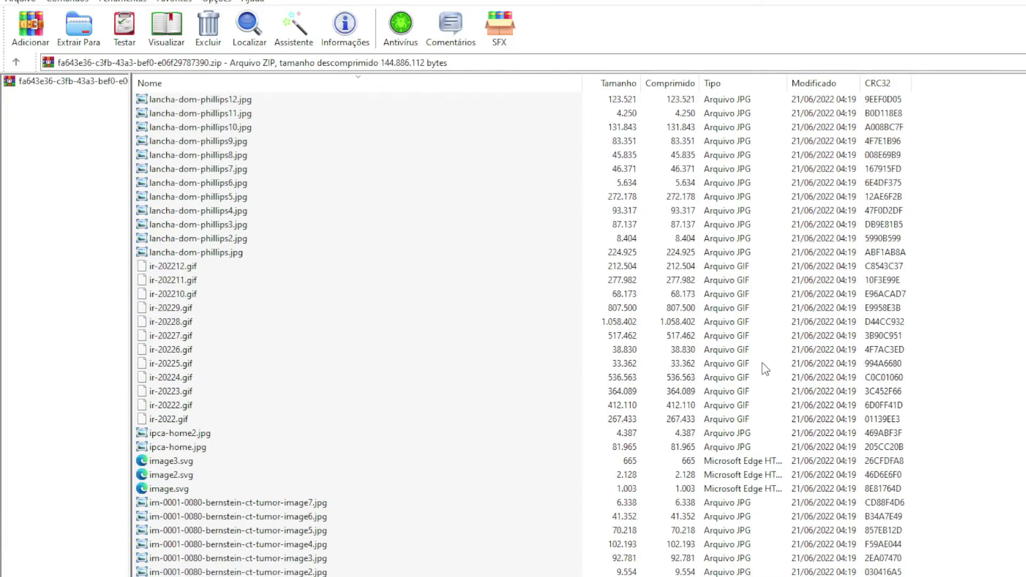
scroll(762, 363, "down", 3)
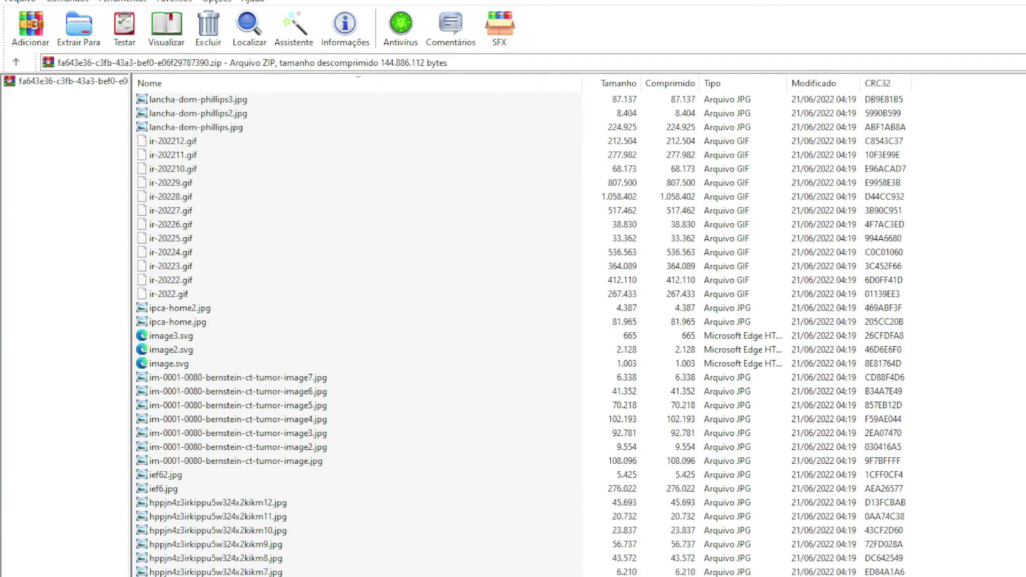
scroll(683, 310, "down", 5)
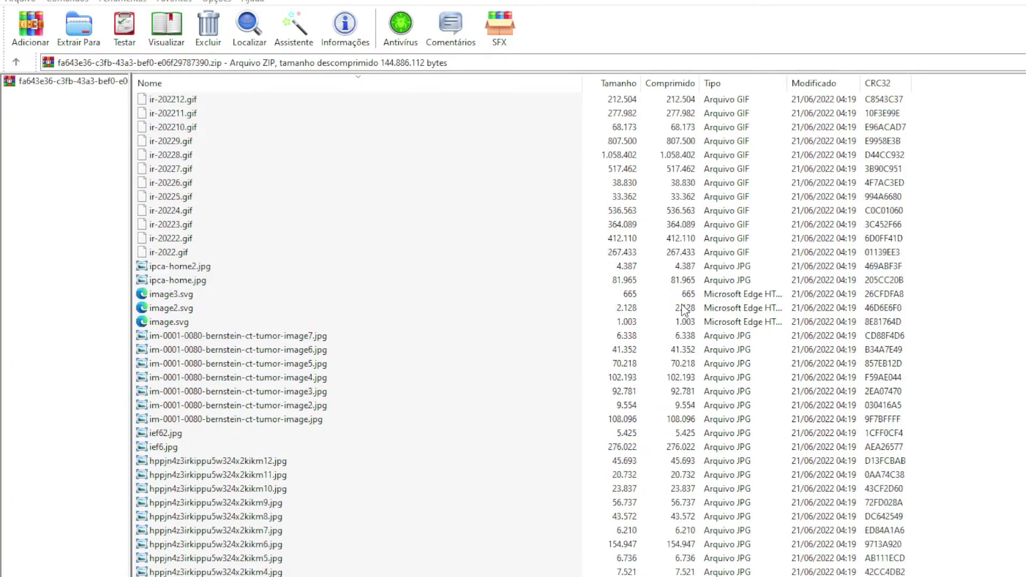
scroll(684, 310, "down", 20)
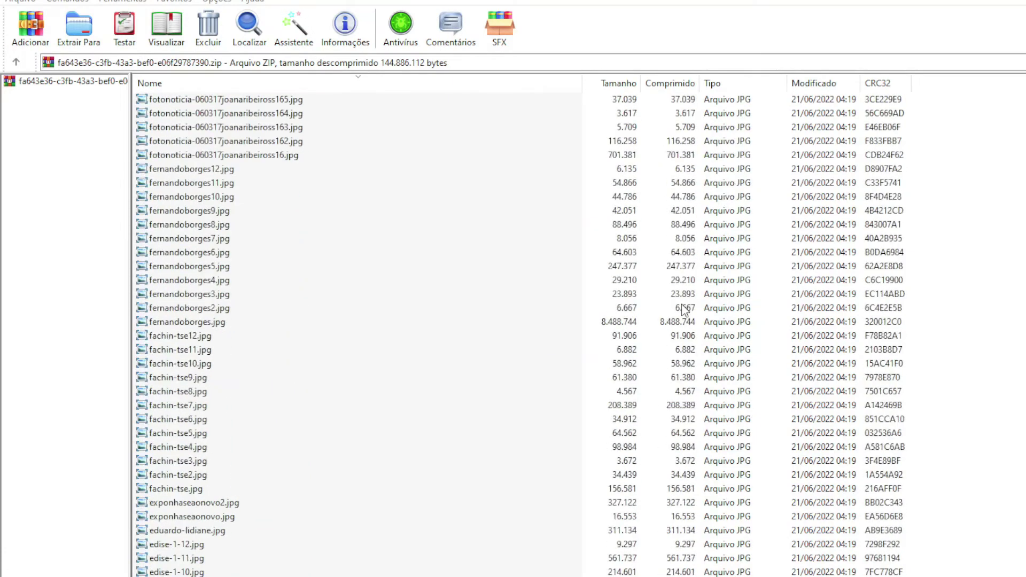
scroll(684, 310, "down", 7)
scroll(684, 310, "down", 5)
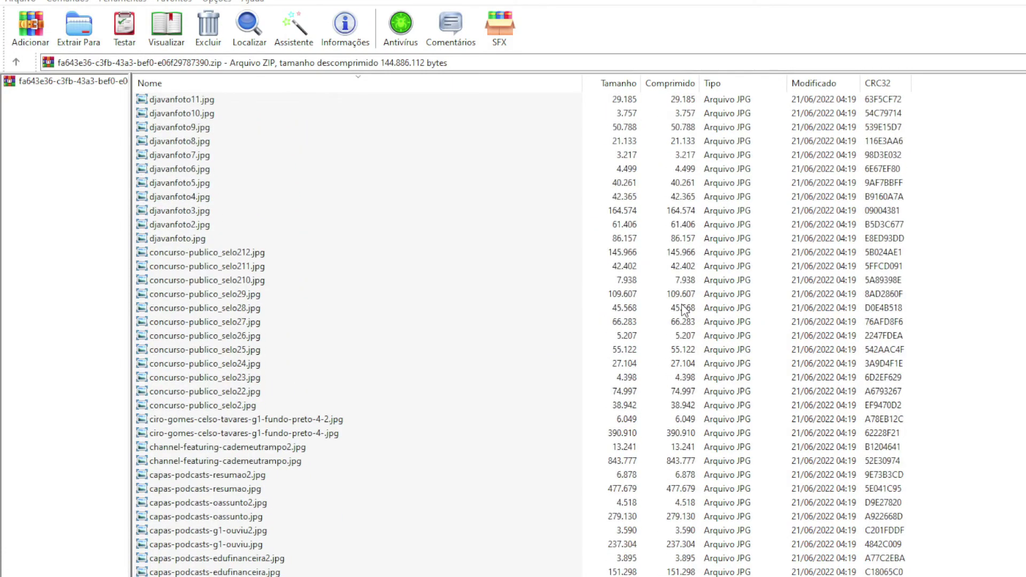
scroll(684, 310, "down", 5)
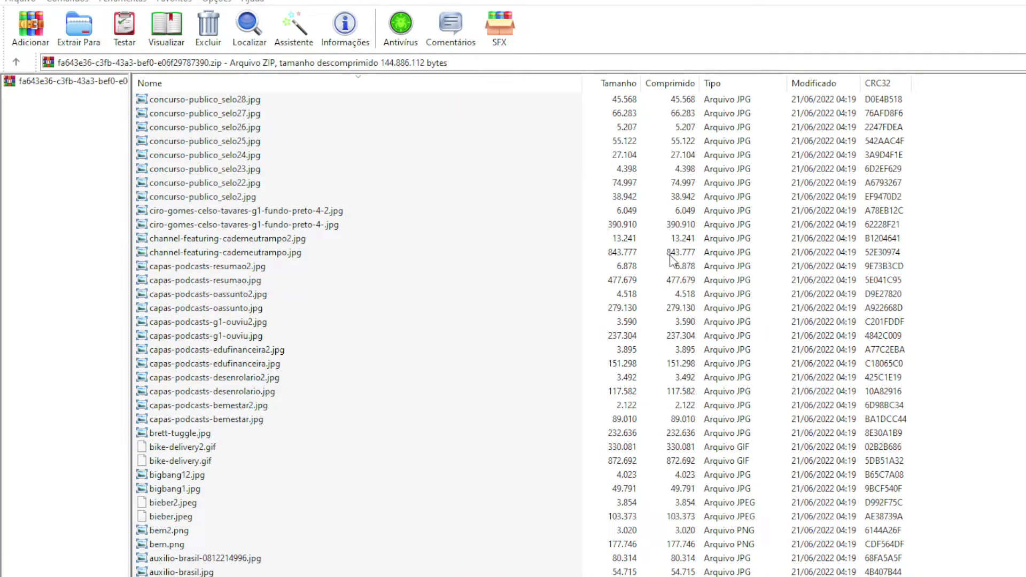
scroll(671, 261, "down", 16)
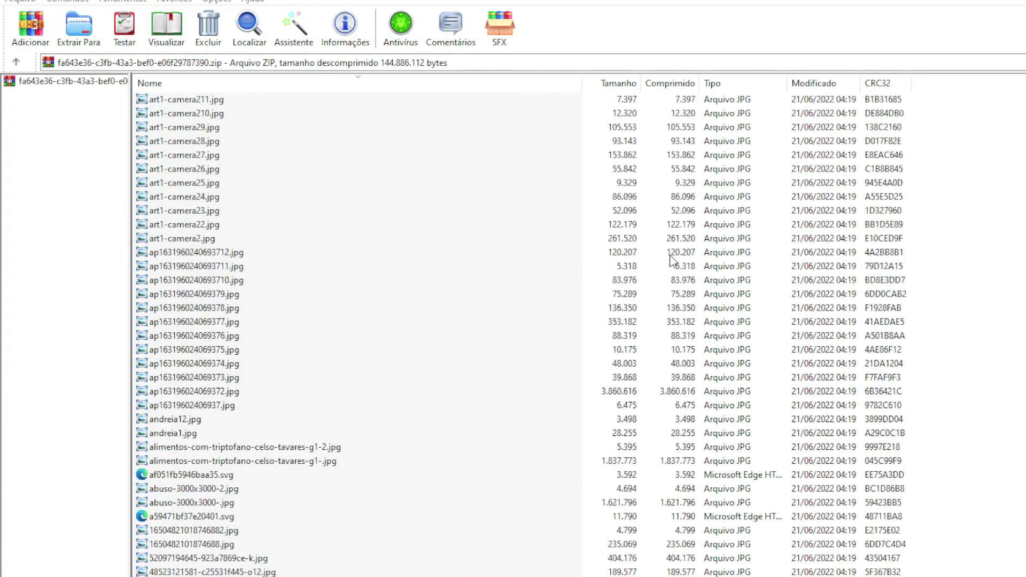
scroll(672, 261, "down", 15)
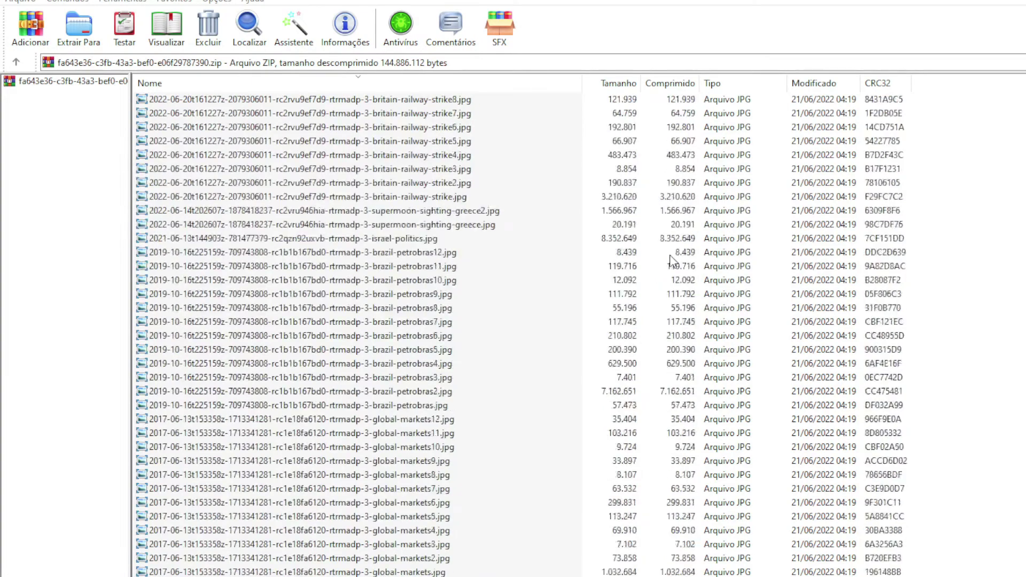
scroll(671, 261, "down", 11)
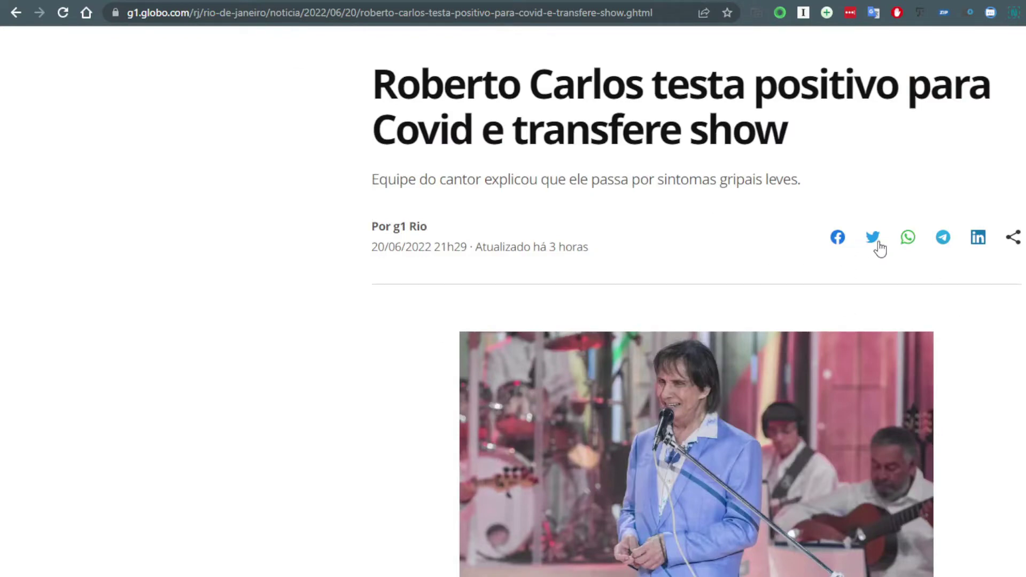
- Switch back to the g1 article and look through its pictures and the related news under "Mais do G1"
scroll(719, 424, "down", 15)
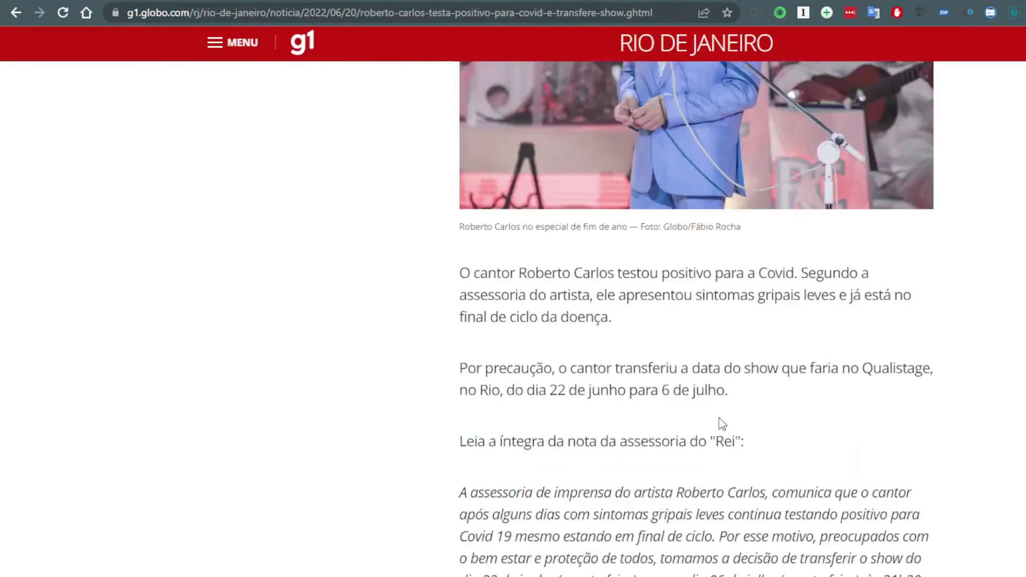
scroll(719, 424, "down", 15)
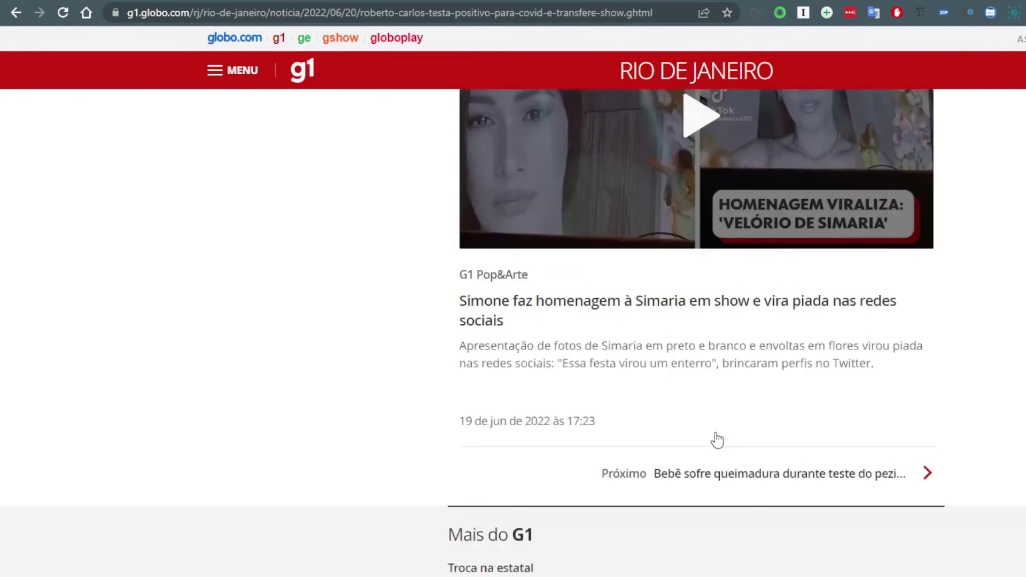
scroll(717, 439, "down", 20)
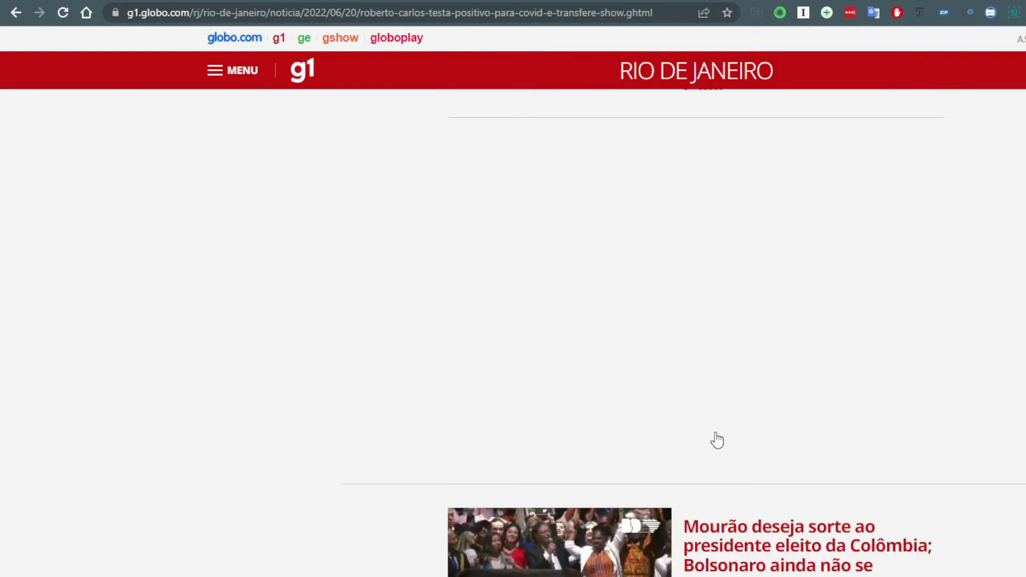
scroll(717, 439, "down", 12)
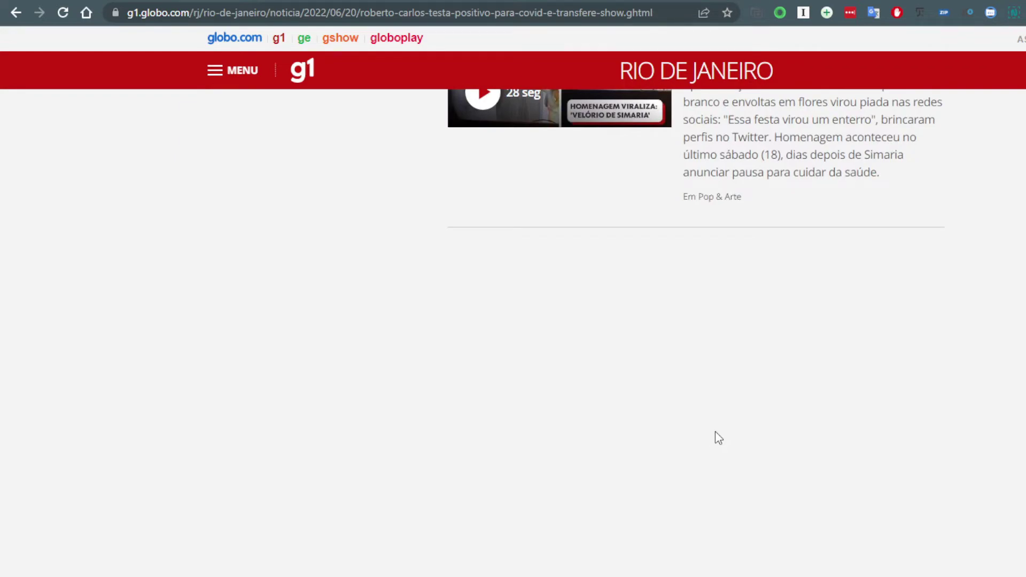
scroll(715, 431, "down", 15)
scroll(715, 431, "down", 8)
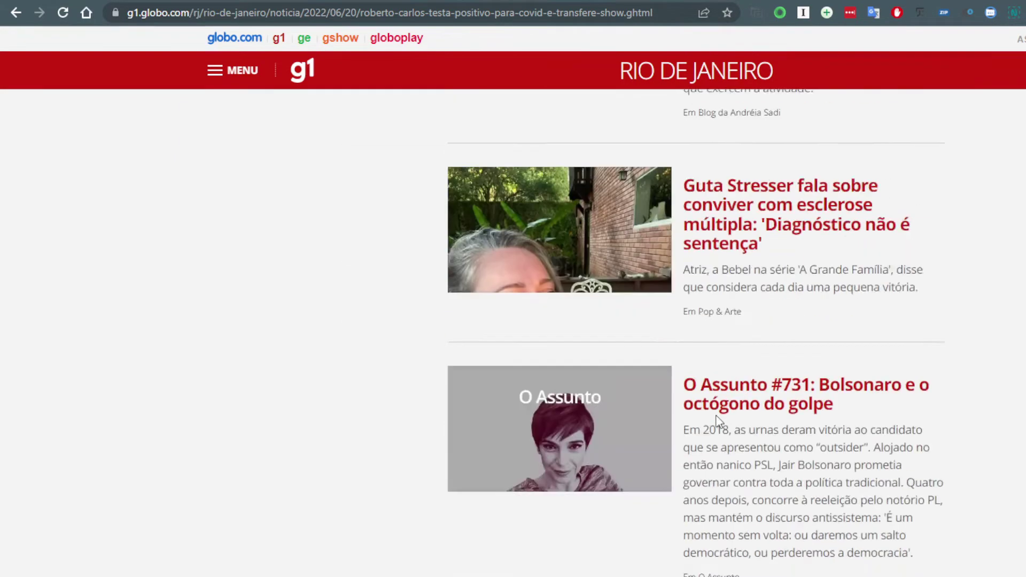
scroll(717, 422, "down", 10)
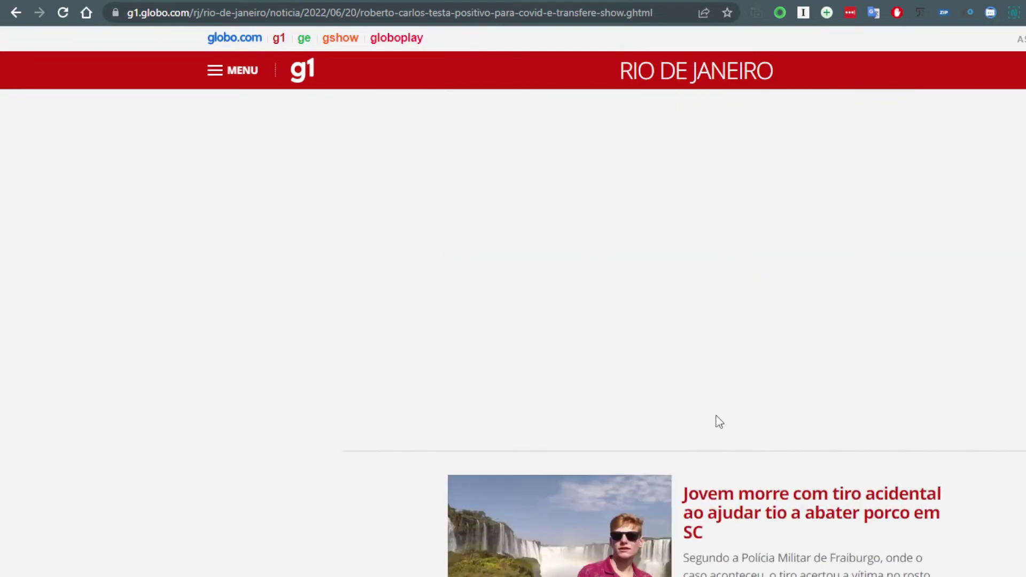
scroll(716, 417, "down", 3)
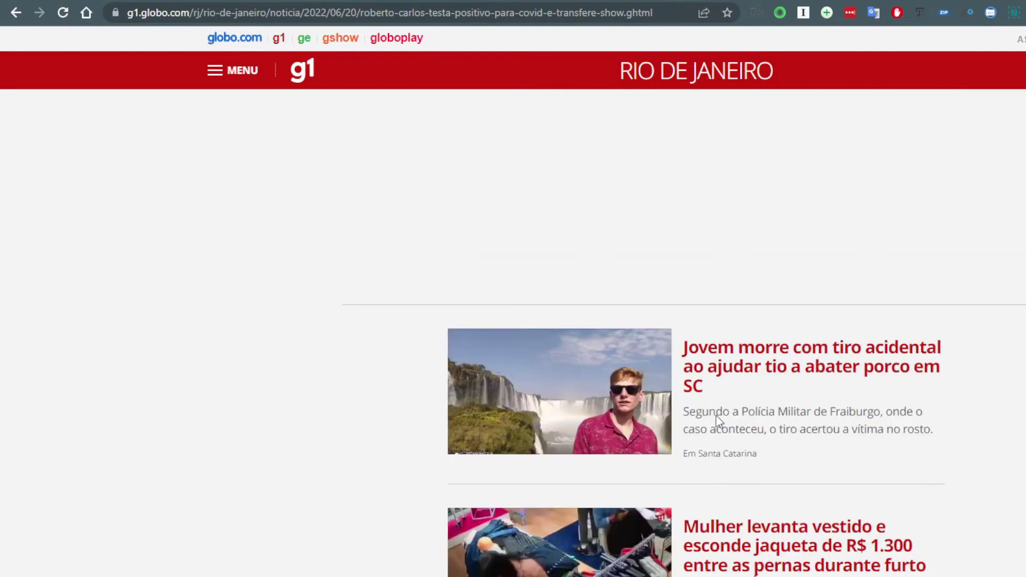
scroll(718, 422, "down", 12)
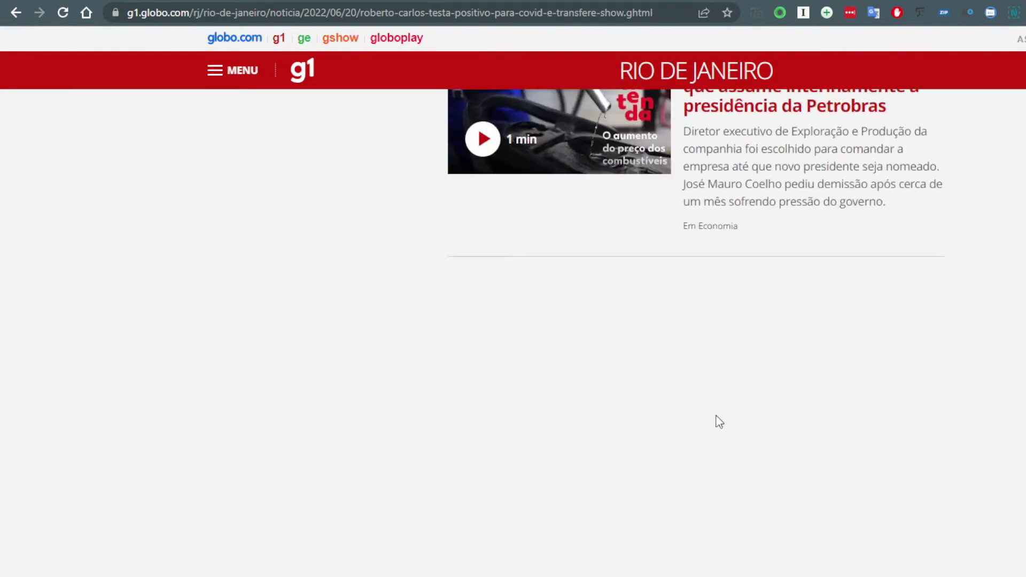
scroll(718, 421, "down", 15)
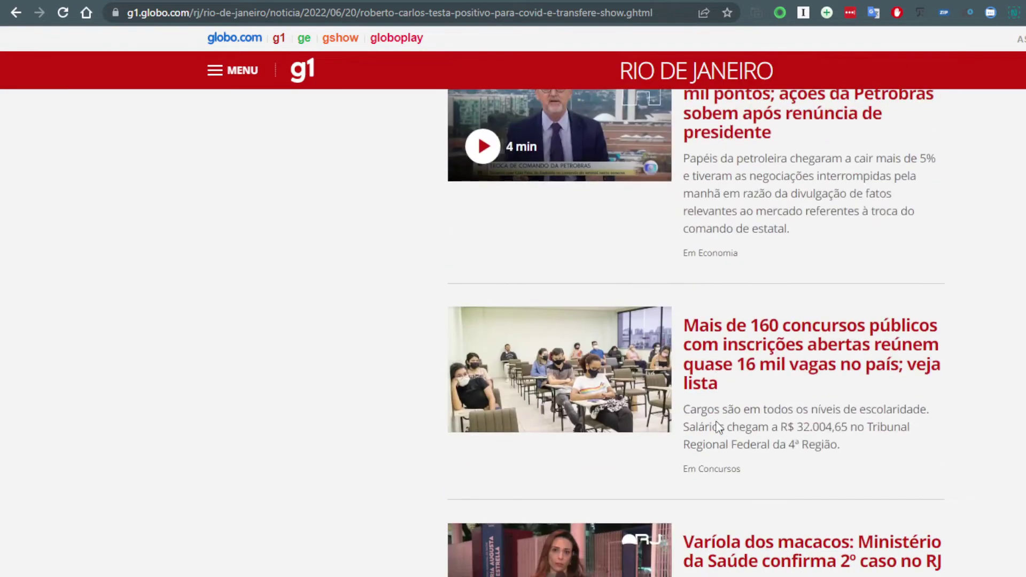
scroll(718, 427, "down", 15)
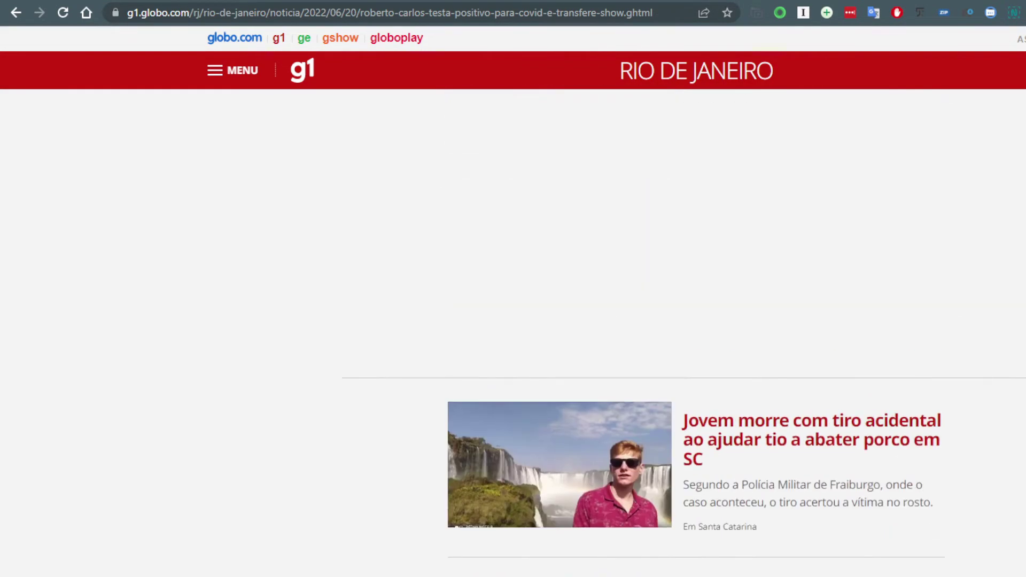
scroll(694, 331, "down", 15)
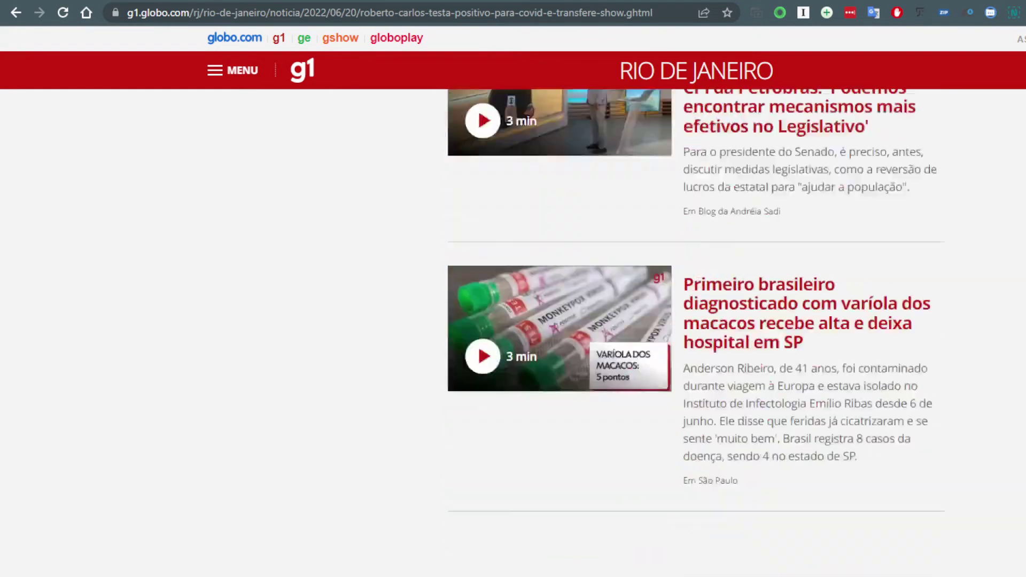
scroll(694, 331, "down", 15)
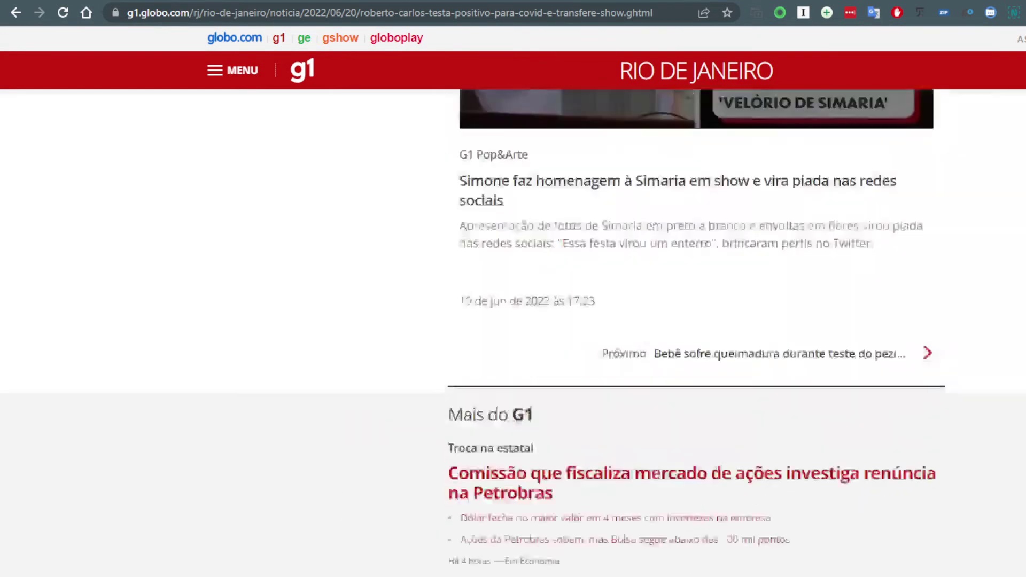
- Return to the article's beginning and open the image options for its main photo
scroll(192, 491, "up", 20)
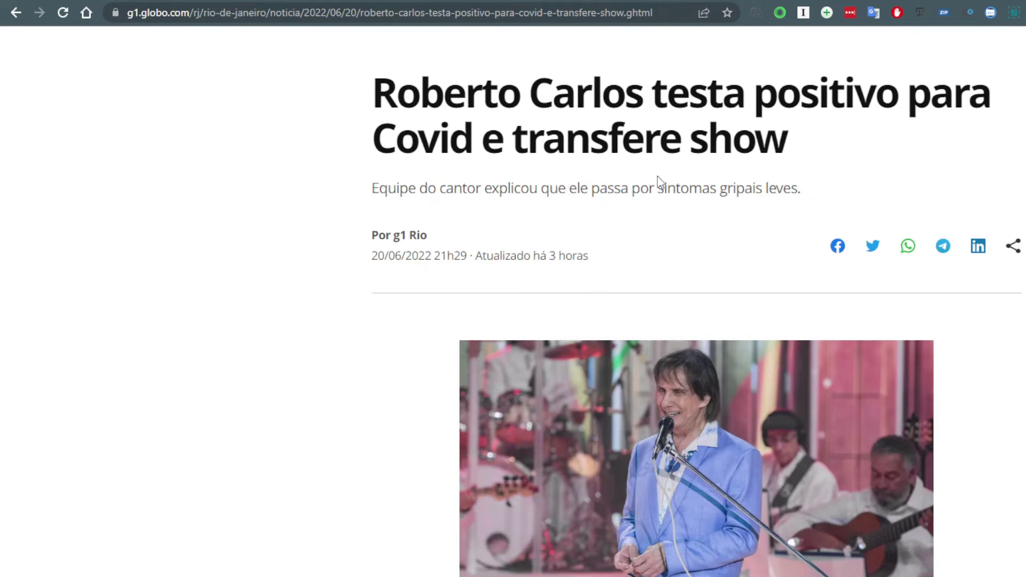
right_click(532, 407)
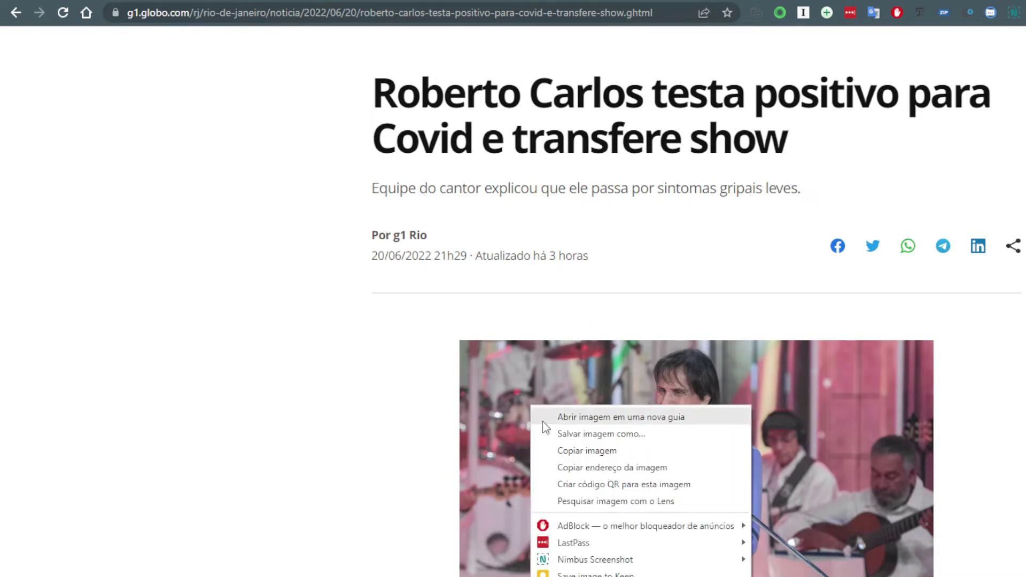